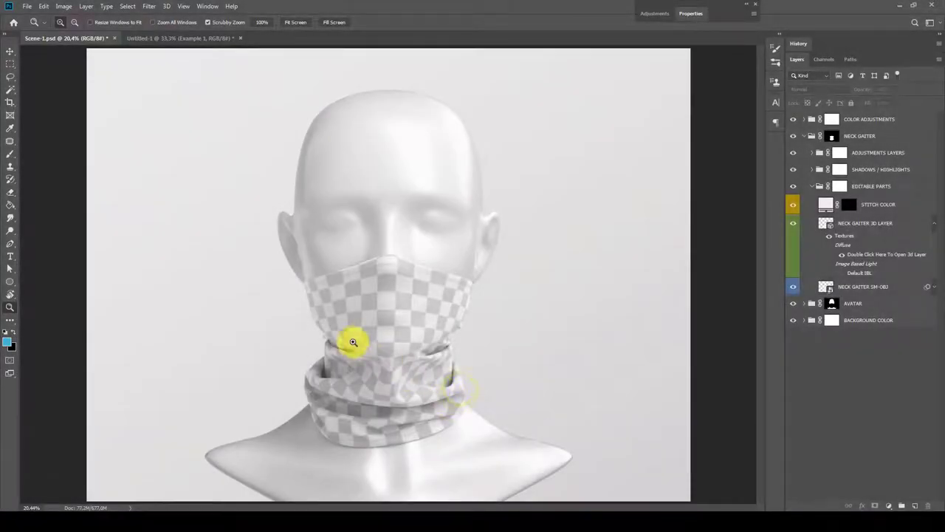
# Step: Zoom in to inspect the gaiter's folds, then select the NECK GAITER 3D layer
pyautogui.rightClick(356, 334)
pyautogui.click(377, 353)
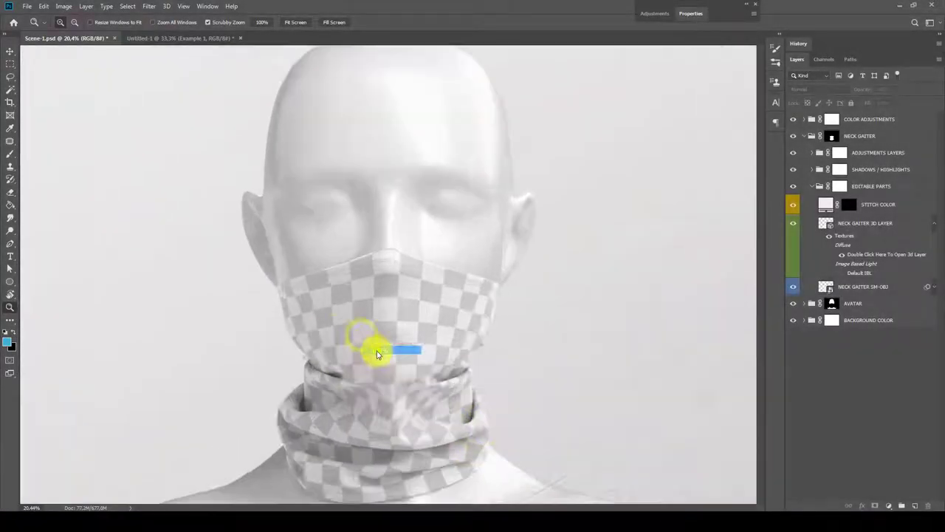
pyautogui.moveTo(431, 418)
pyautogui.mouseDown()
pyautogui.moveTo(418, 317)
pyautogui.moveTo(422, 148)
pyautogui.mouseUp()
pyautogui.moveTo(373, 428); pyautogui.dragTo(387, 133)
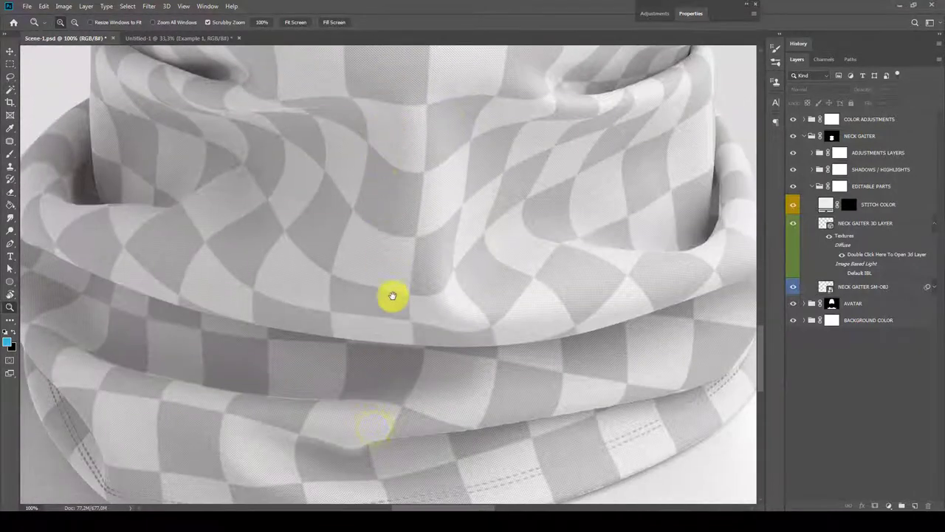
pyautogui.moveTo(431, 382); pyautogui.dragTo(378, 268)
pyautogui.rightClick(375, 267)
pyautogui.click(399, 276)
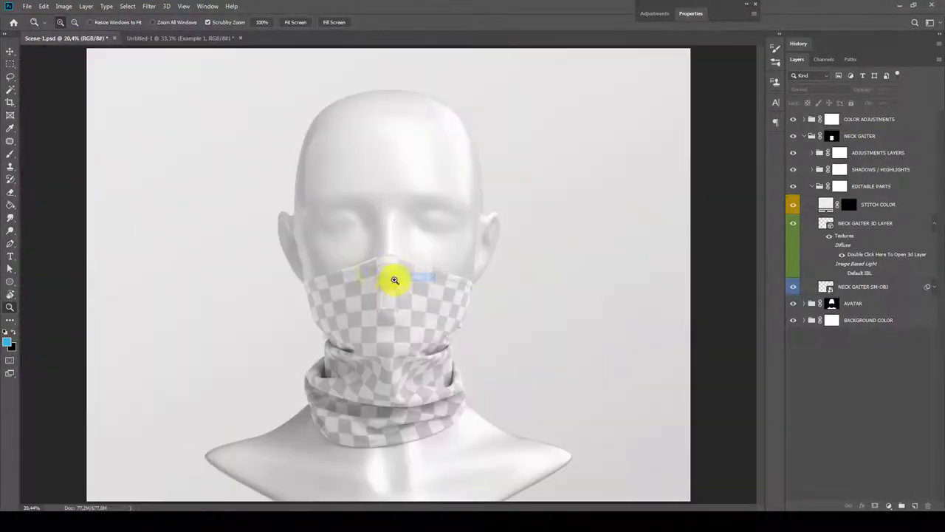
pyautogui.click(391, 332)
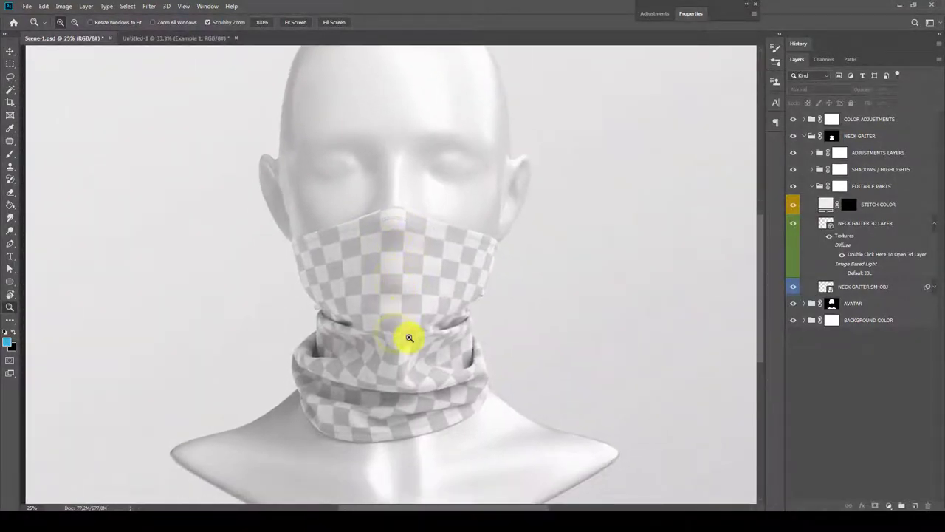
pyautogui.click(846, 226)
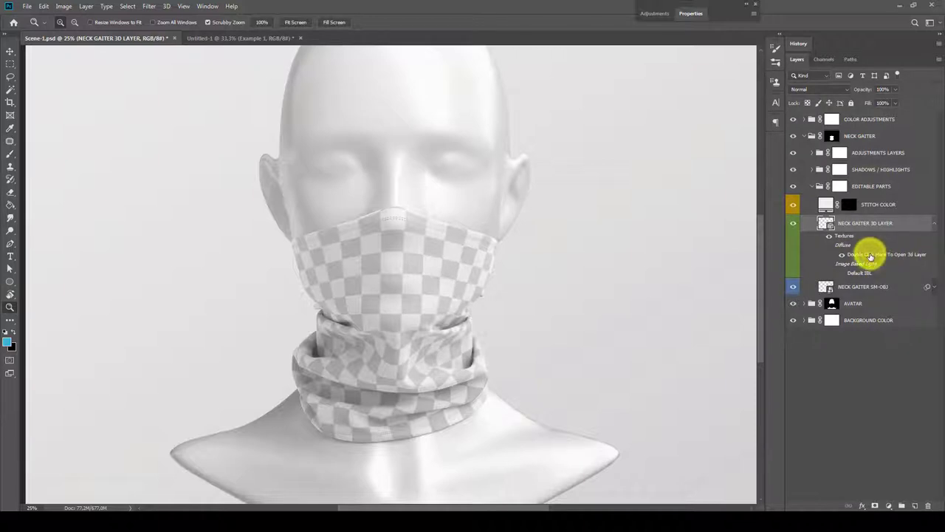
# Step: Open the gaiter's Diffuse texture and turn off UV Overlays in Properties
pyautogui.doubleClick(871, 256)
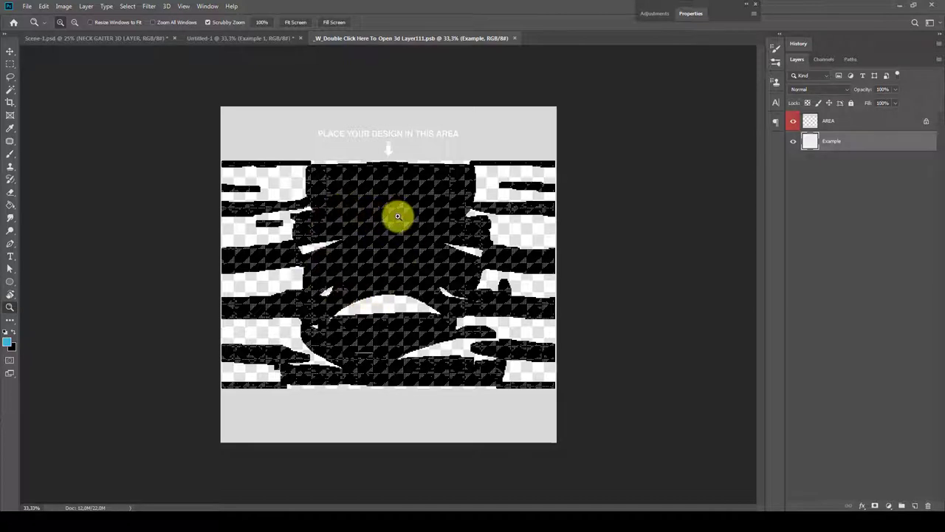
pyautogui.click(183, 7)
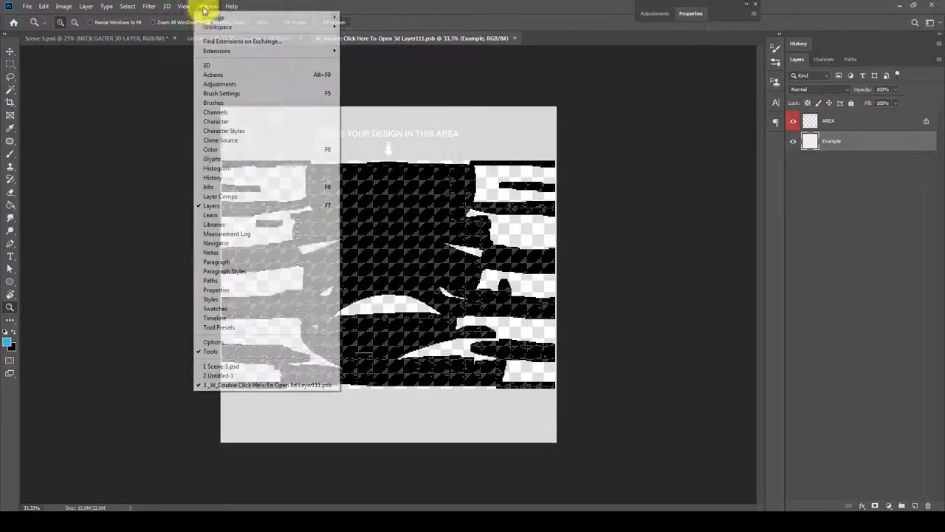
pyautogui.click(249, 293)
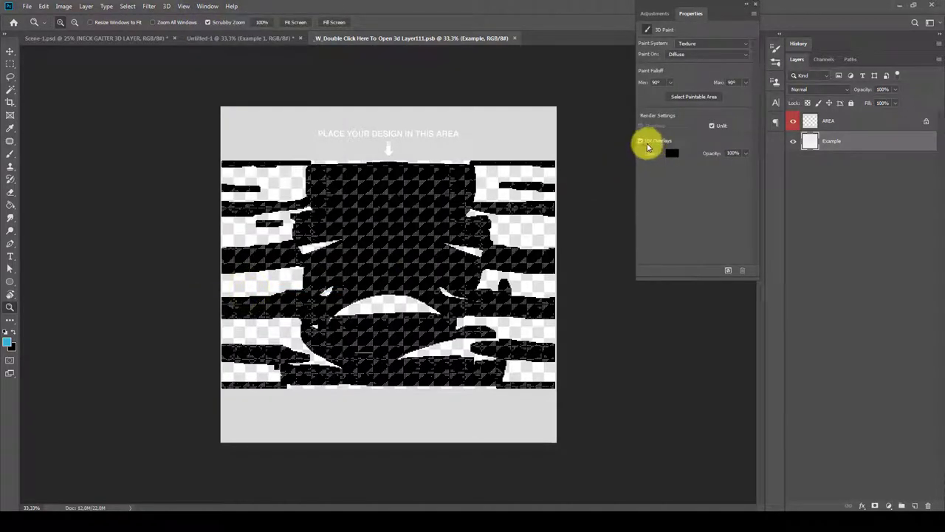
pyautogui.click(640, 141)
pyautogui.click(640, 141)
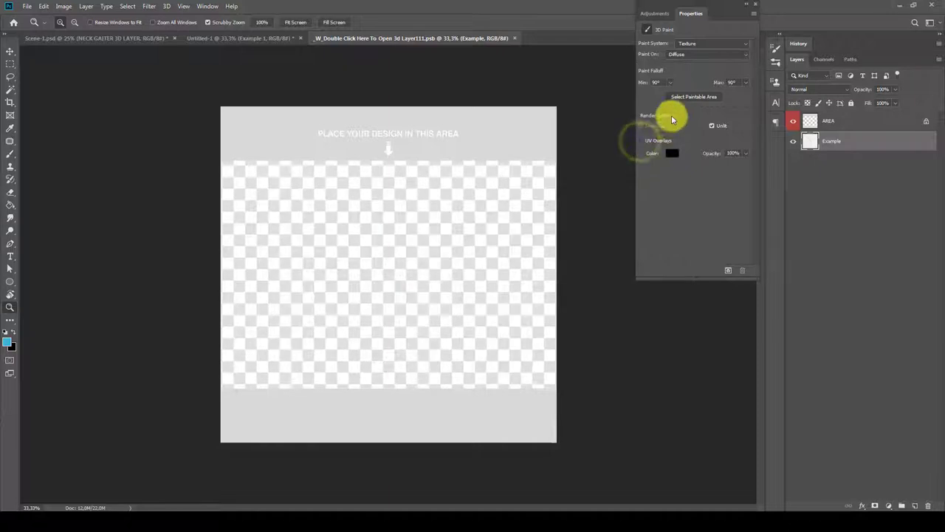
# Step: Float the striped Untitled-1 document in its own window
pyautogui.doubleClick(724, 16)
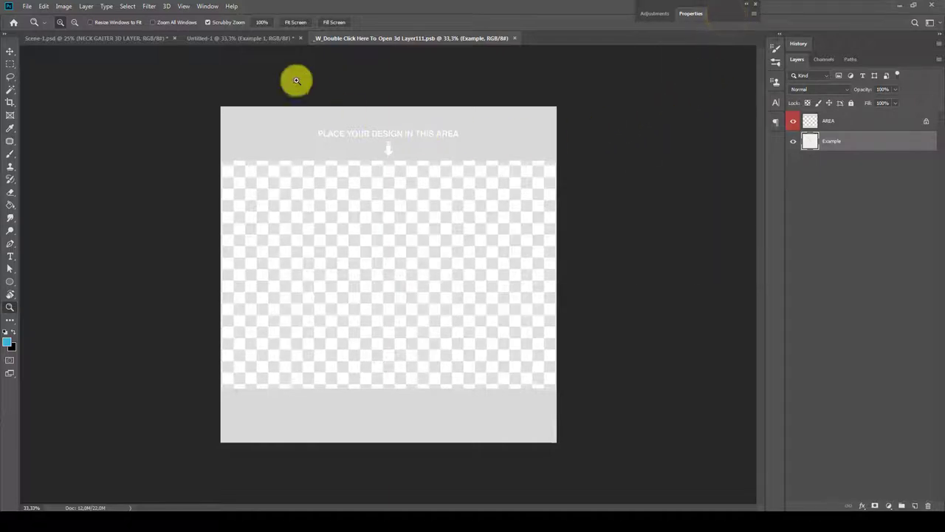
pyautogui.click(234, 39)
pyautogui.moveTo(241, 42)
pyautogui.mouseDown()
pyautogui.moveTo(137, 281)
pyautogui.moveTo(177, 382)
pyautogui.moveTo(191, 367)
pyautogui.mouseUp()
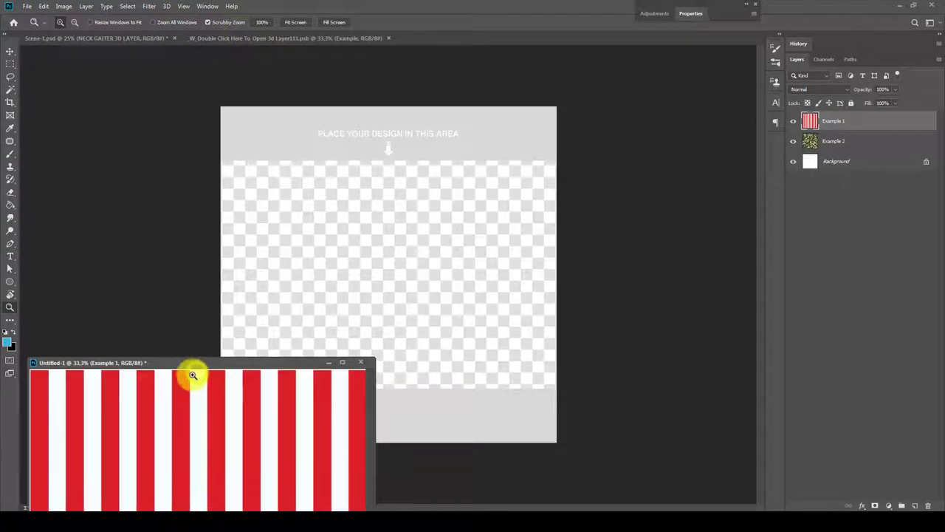
# Step: Copy the striped layer into the texture document, then close it, saving changes
pyautogui.moveTo(701, 159); pyautogui.dragTo(381, 326)
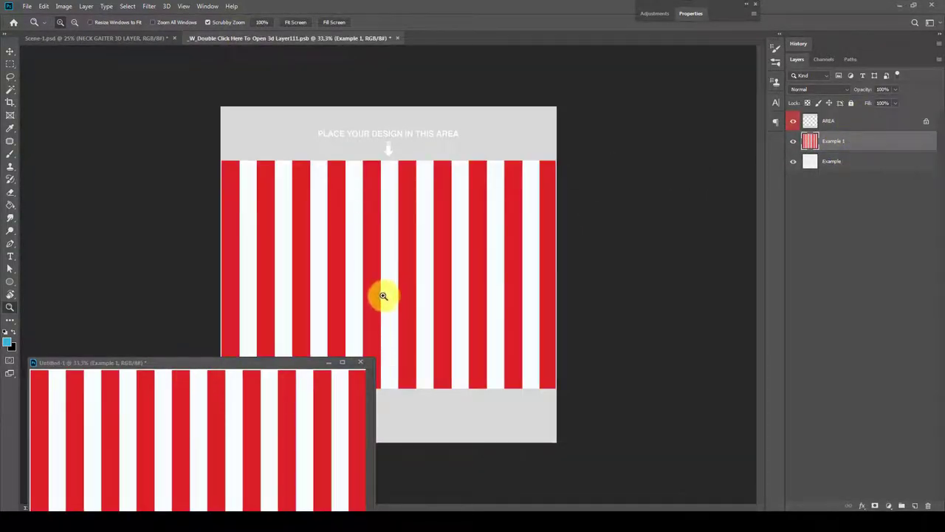
pyautogui.click(395, 39)
pyautogui.click(433, 195)
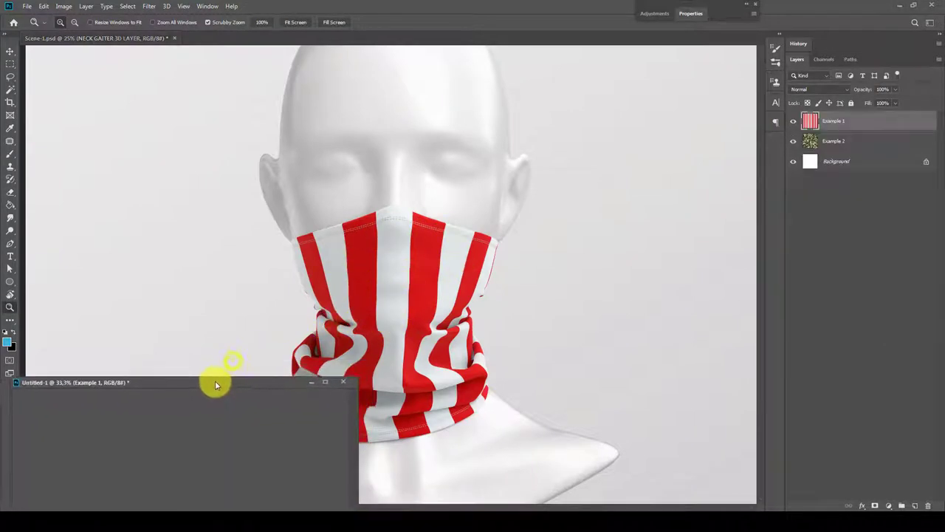
# Step: Dock Untitled-1 back as a tab and return to Scene-1.psd
pyautogui.moveTo(231, 365); pyautogui.dragTo(176, 404)
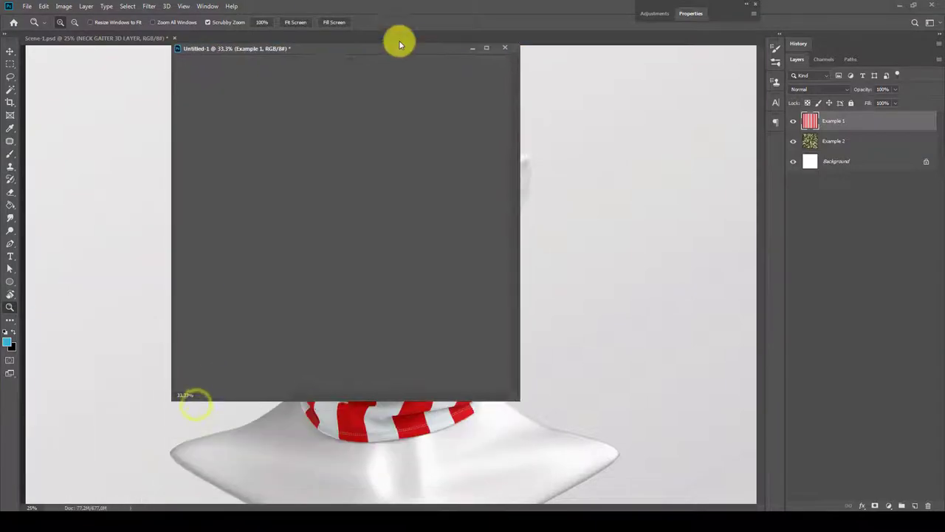
pyautogui.moveTo(197, 409); pyautogui.dragTo(392, 40)
pyautogui.click(144, 39)
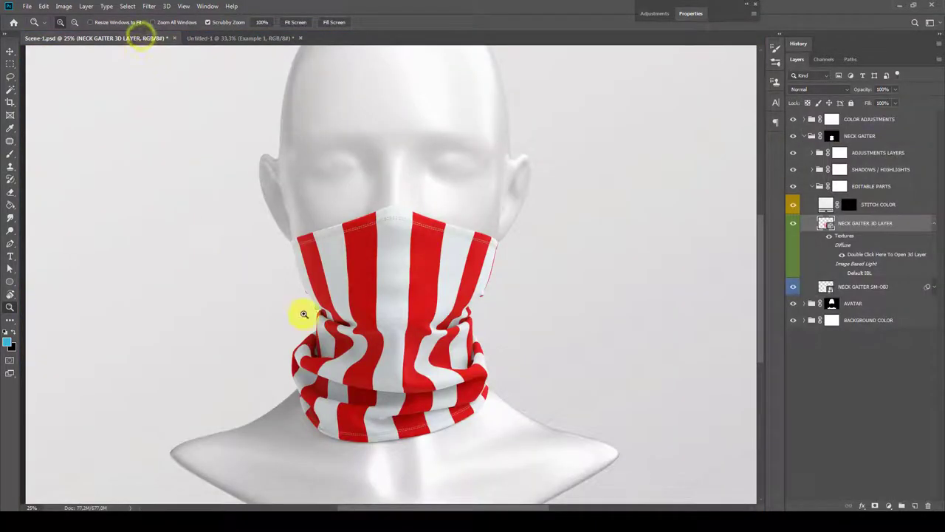
# Step: Set the STITCH COLOR fill to red for the seam stitching
pyautogui.moveTo(402, 231); pyautogui.dragTo(327, 236)
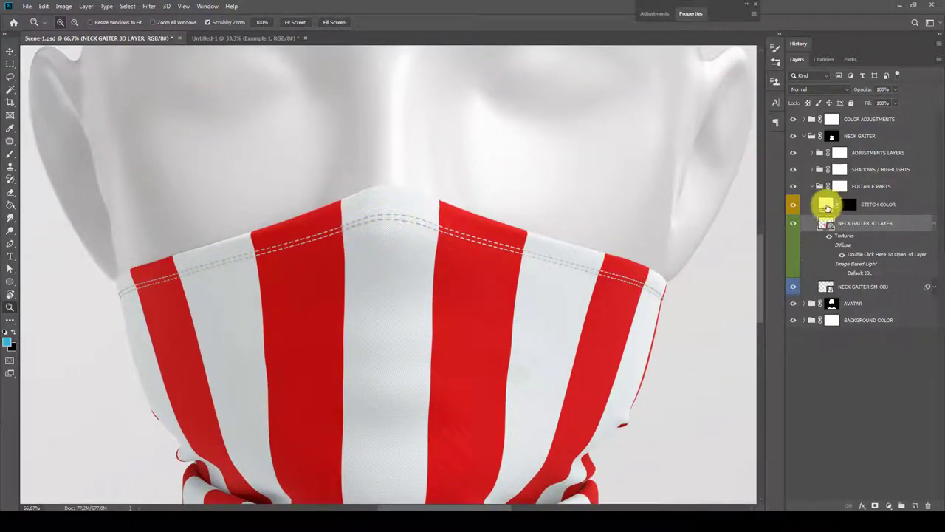
pyautogui.doubleClick(825, 204)
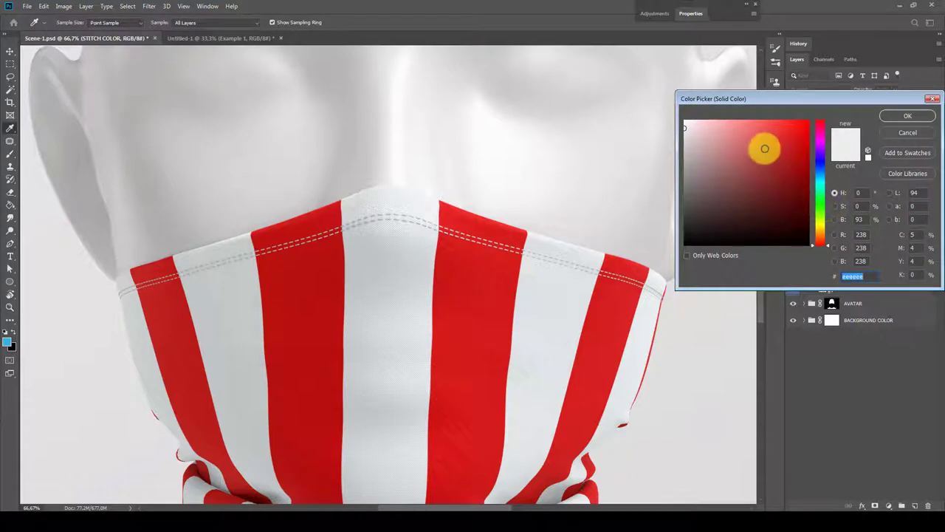
pyautogui.moveTo(762, 150)
pyautogui.mouseDown()
pyautogui.moveTo(790, 136)
pyautogui.moveTo(779, 131)
pyautogui.moveTo(786, 170)
pyautogui.mouseUp()
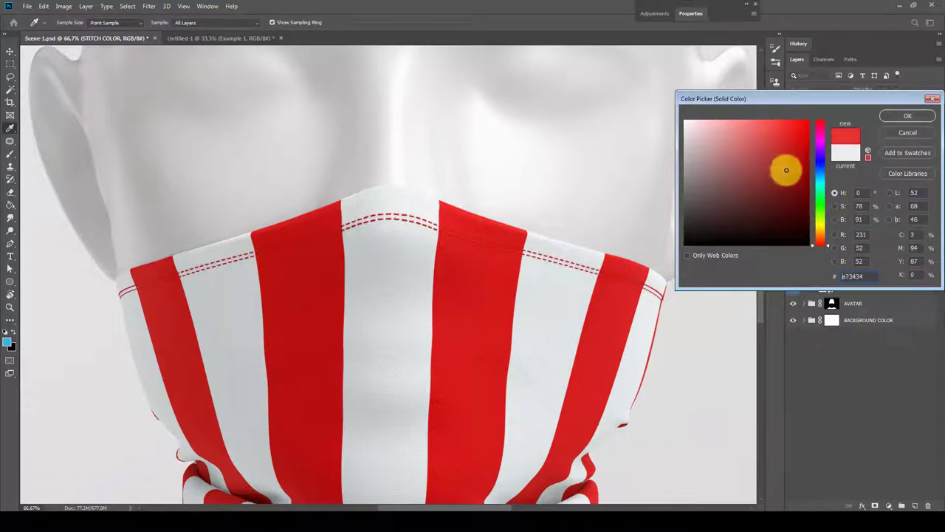
pyautogui.click(911, 120)
# Step: Fit the mannequin on screen and zoom to 25% on the gaiter
pyautogui.press('z')
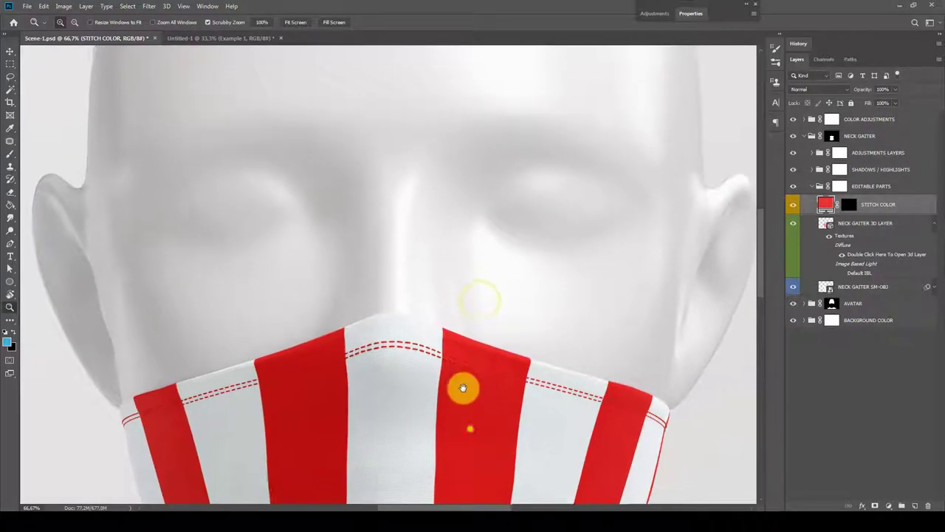
pyautogui.moveTo(480, 310); pyautogui.dragTo(468, 428)
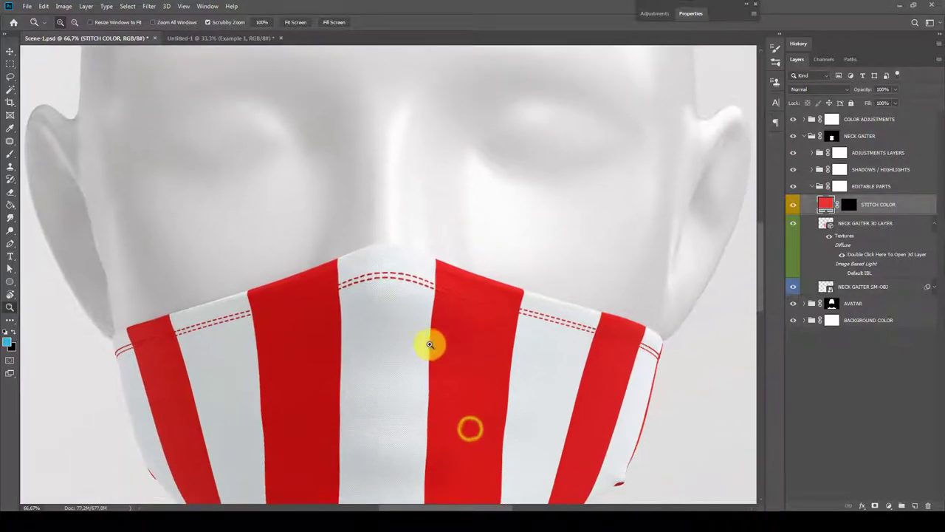
pyautogui.rightClick(414, 348)
pyautogui.click(435, 355)
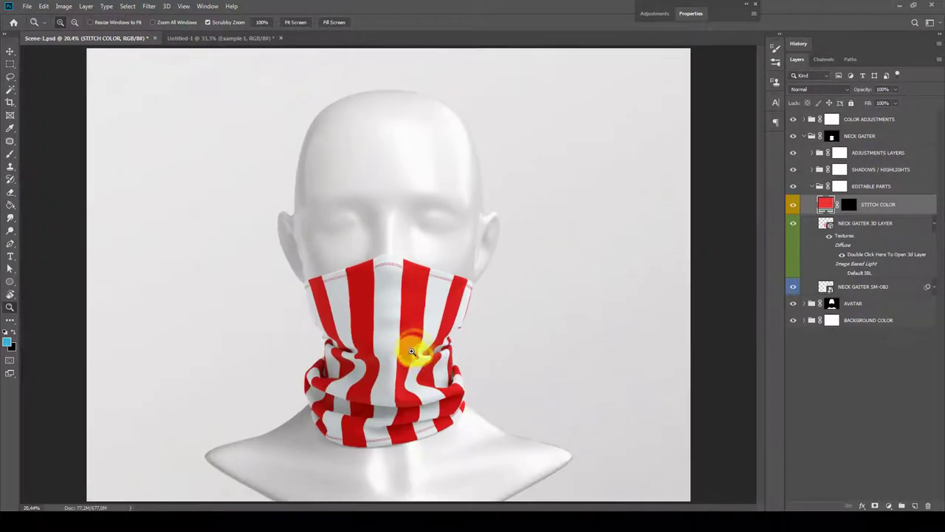
pyautogui.click(405, 336)
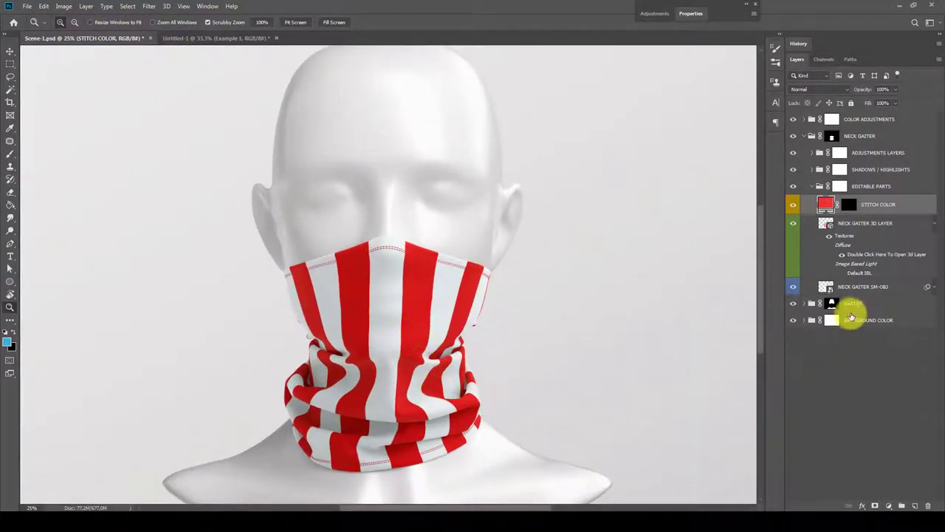
# Step: Expand the AVATAR group and select its HEAD COLOR layer
pyautogui.click(859, 305)
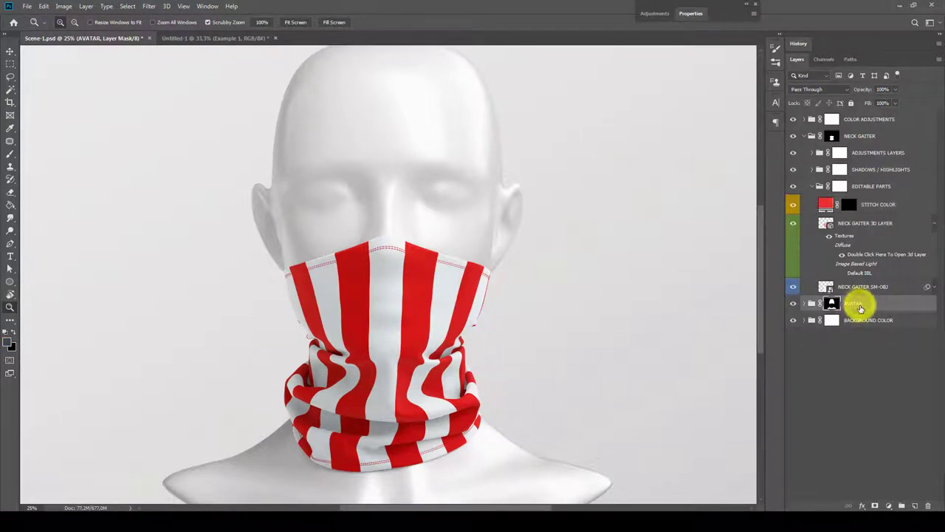
pyautogui.click(812, 304)
pyautogui.click(830, 373)
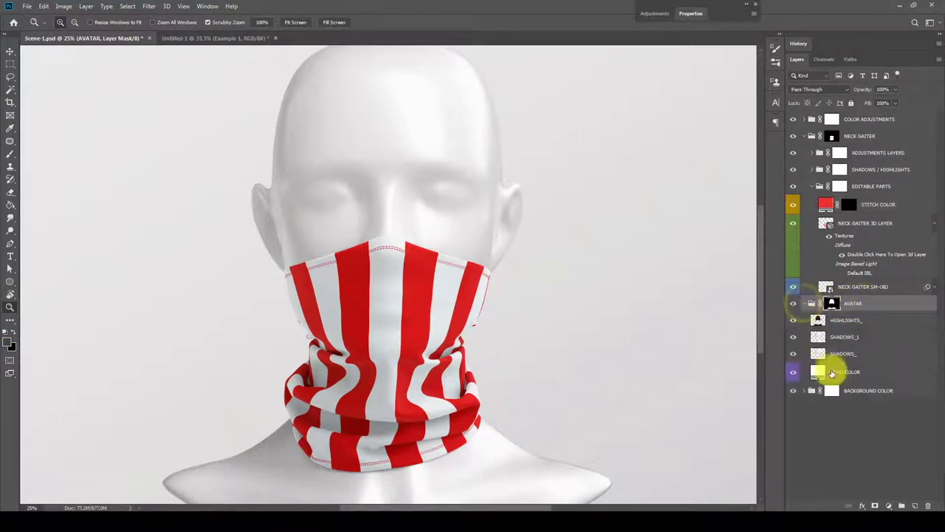
pyautogui.click(841, 372)
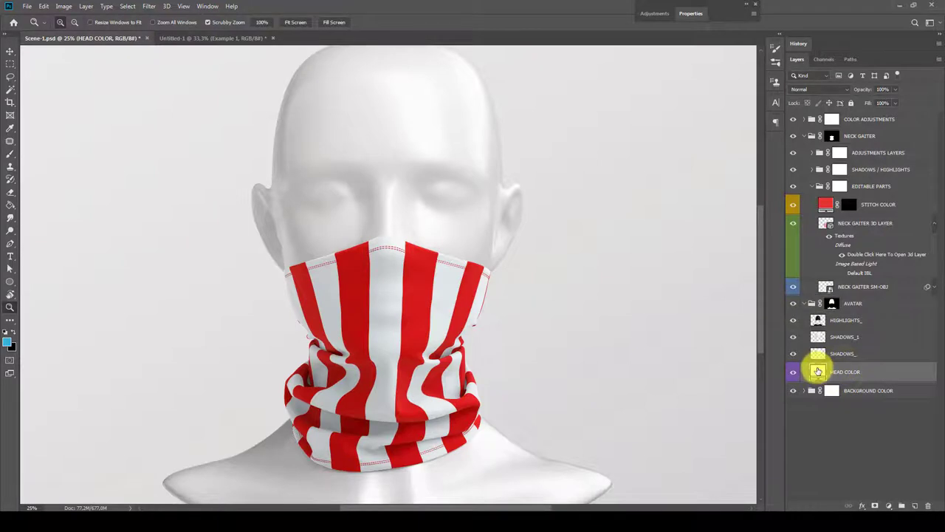
# Step: Preview red, teal, orange and grey head colours, then cancel to keep it white
pyautogui.doubleClick(818, 371)
pyautogui.moveTo(688, 202)
pyautogui.mouseDown()
pyautogui.moveTo(773, 183)
pyautogui.moveTo(774, 153)
pyautogui.mouseUp()
pyautogui.click(820, 187)
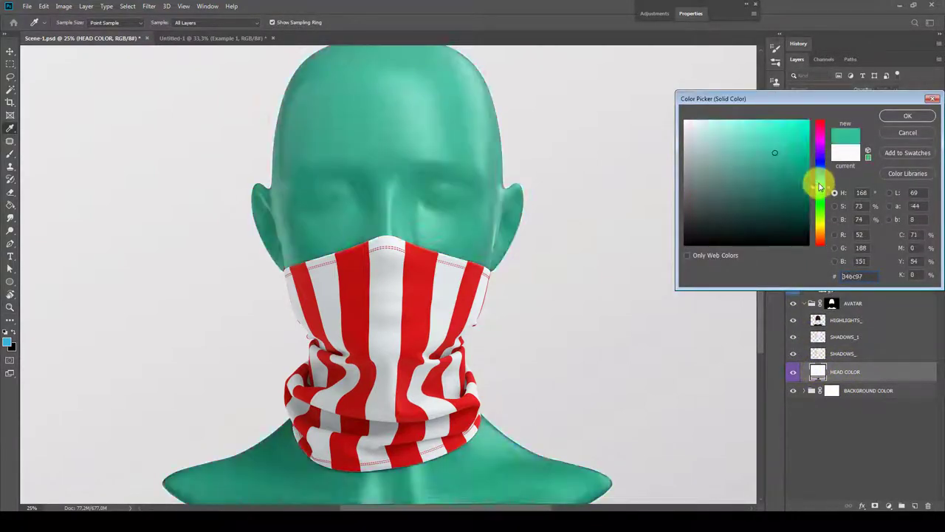
pyautogui.moveTo(820, 187); pyautogui.dragTo(820, 237)
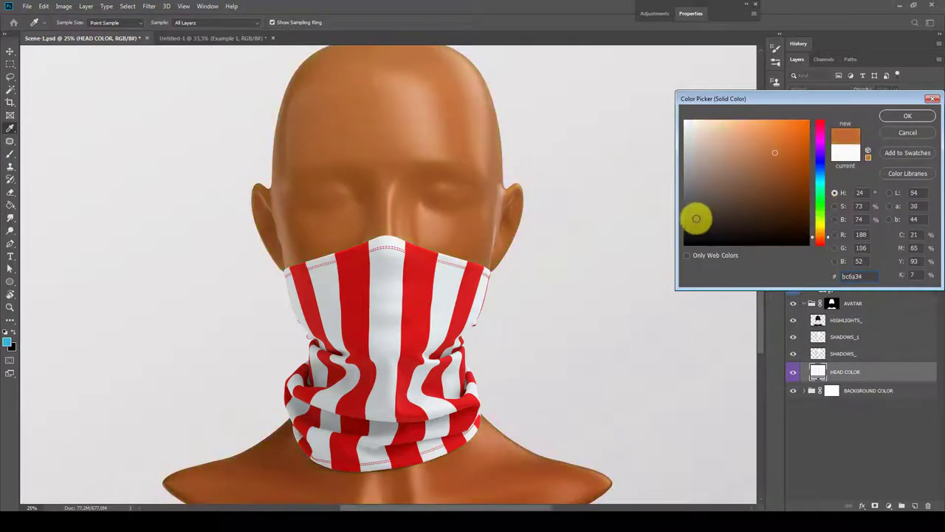
pyautogui.moveTo(695, 219)
pyautogui.mouseDown()
pyautogui.moveTo(668, 217)
pyautogui.moveTo(662, 207)
pyautogui.mouseUp()
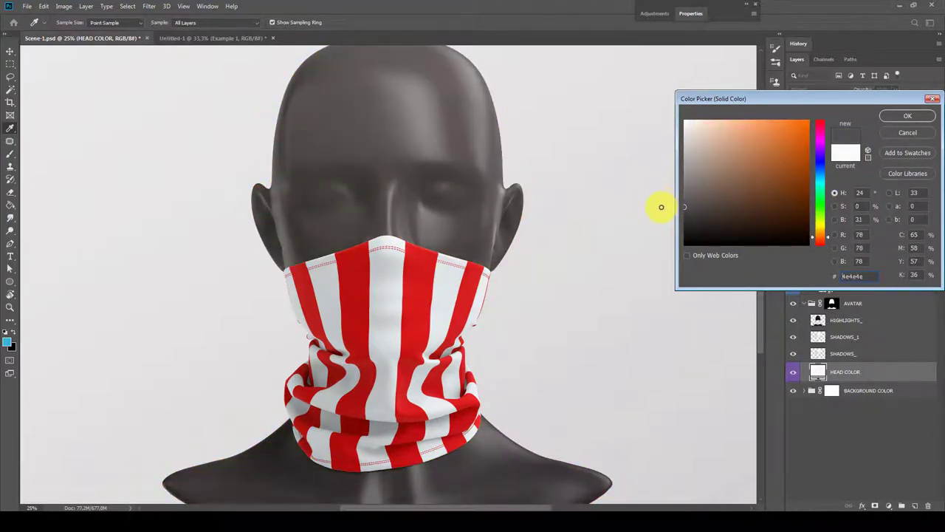
pyautogui.click(905, 132)
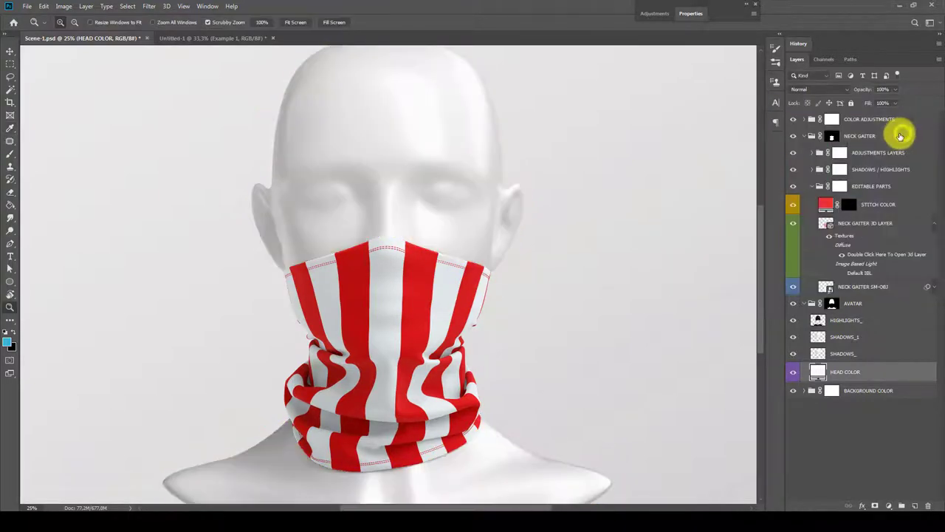
pyautogui.click(856, 303)
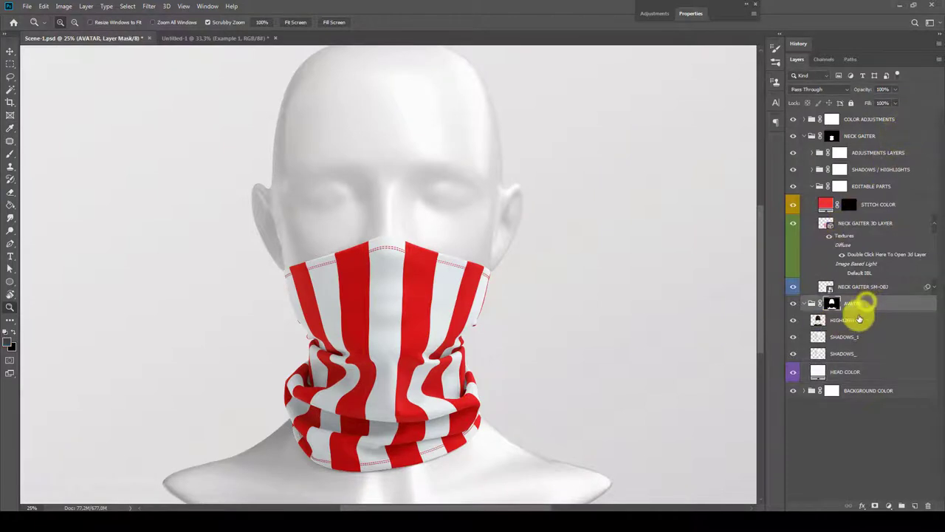
# Step: Collapse AVATAR and set up a much larger hard round Brush
pyautogui.click(804, 304)
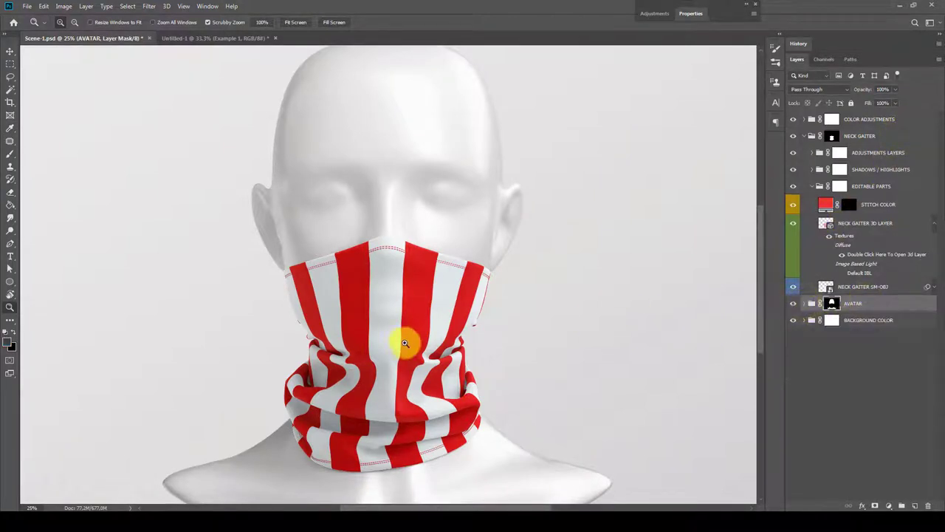
pyautogui.keyDown('alt'); pyautogui.click(392, 388); pyautogui.keyUp('alt')
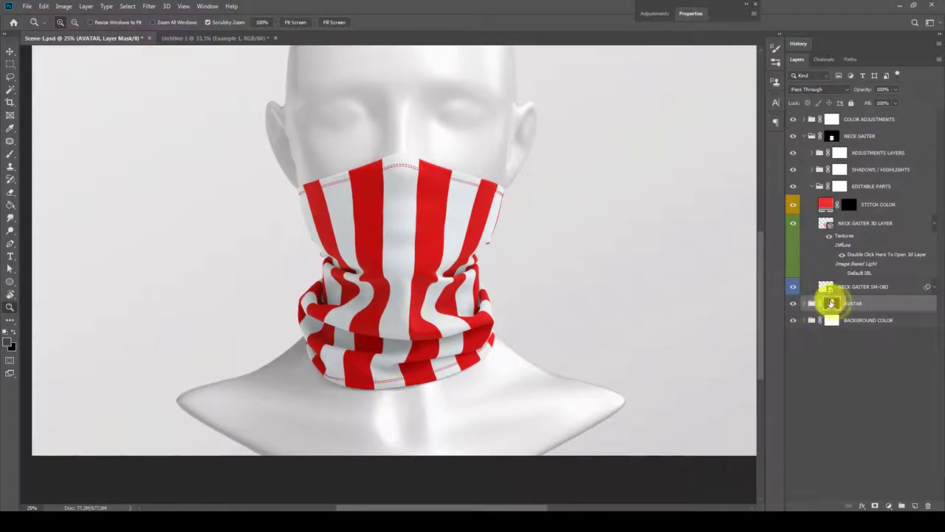
pyautogui.click(12, 158)
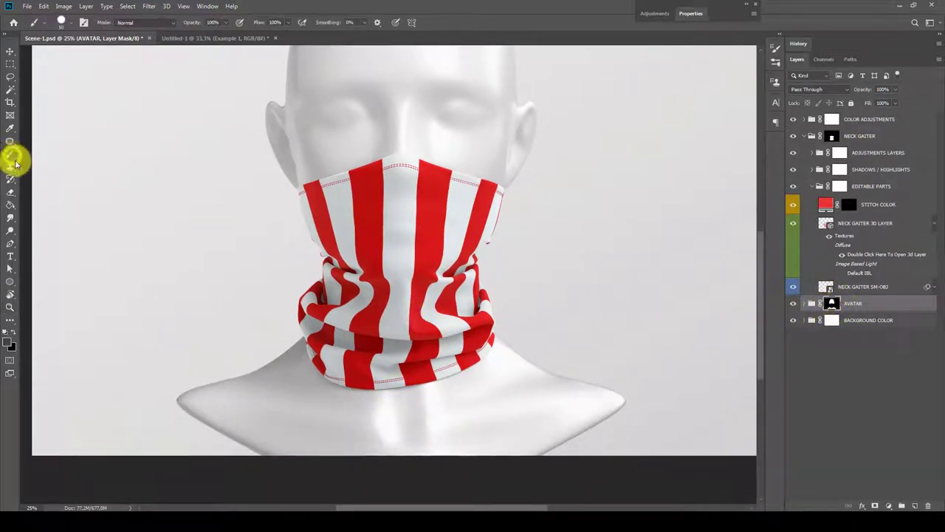
pyautogui.rightClick(238, 237)
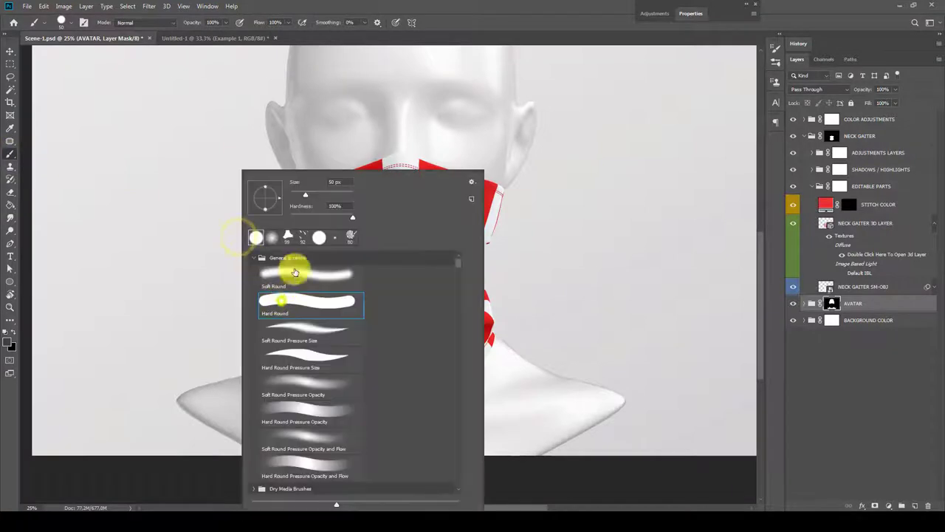
pyautogui.moveTo(311, 197); pyautogui.dragTo(319, 197)
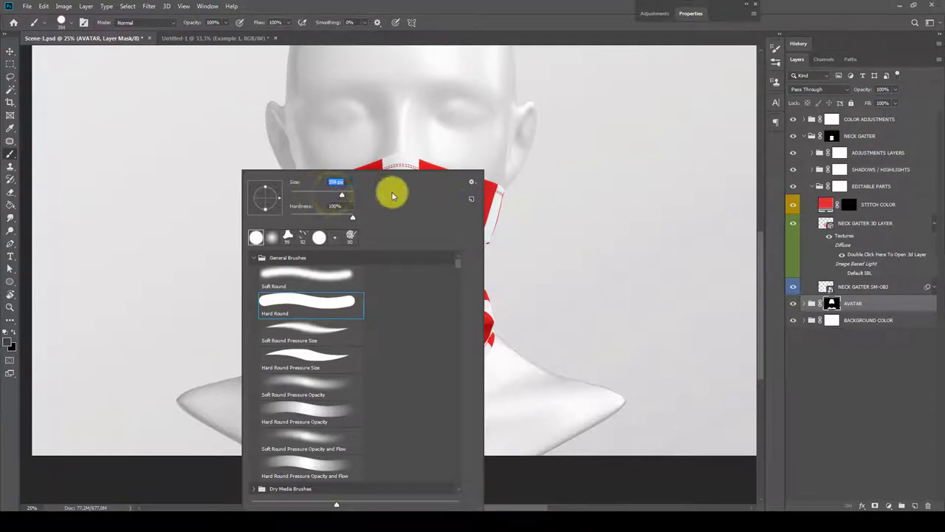
pyautogui.moveTo(349, 197); pyautogui.dragTo(384, 196)
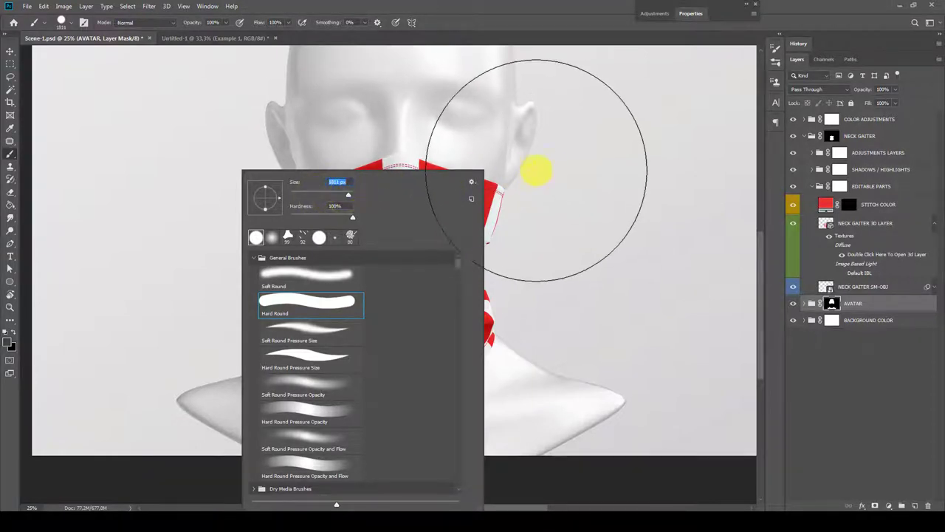
pyautogui.click(543, 19)
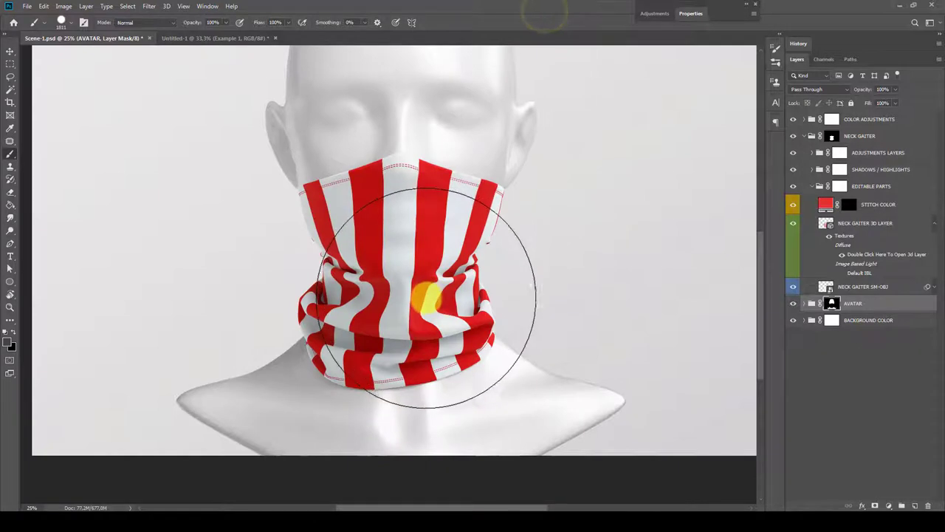
# Step: Paint black over both shoulders on the AVATAR mask
pyautogui.click(9, 336)
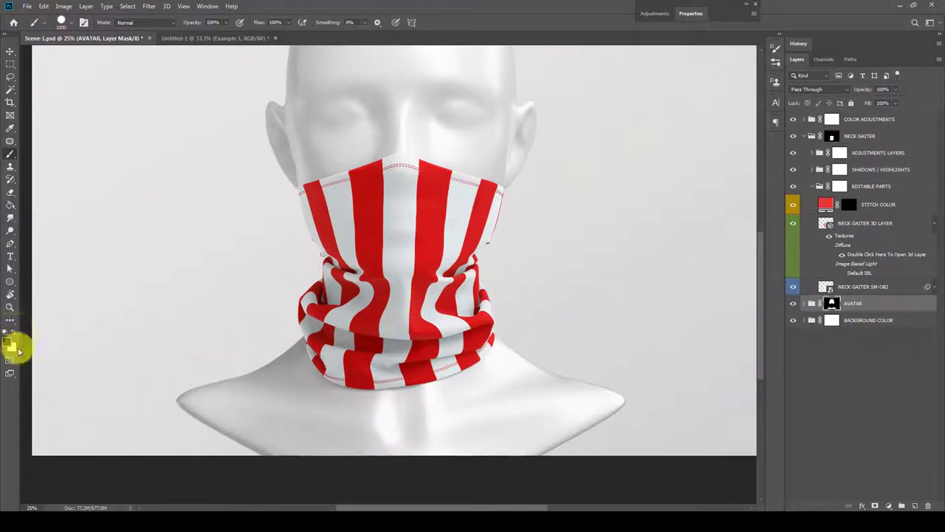
pyautogui.moveTo(190, 362); pyautogui.dragTo(410, 444)
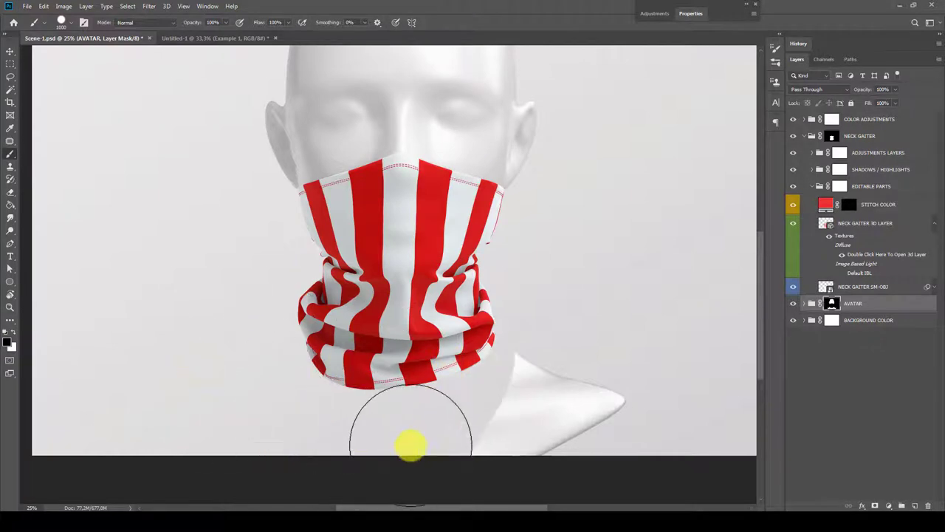
pyautogui.moveTo(411, 444)
pyautogui.mouseDown()
pyautogui.moveTo(576, 268)
pyautogui.moveTo(573, 380)
pyautogui.mouseUp()
pyautogui.hotkey('ctrl', '-')
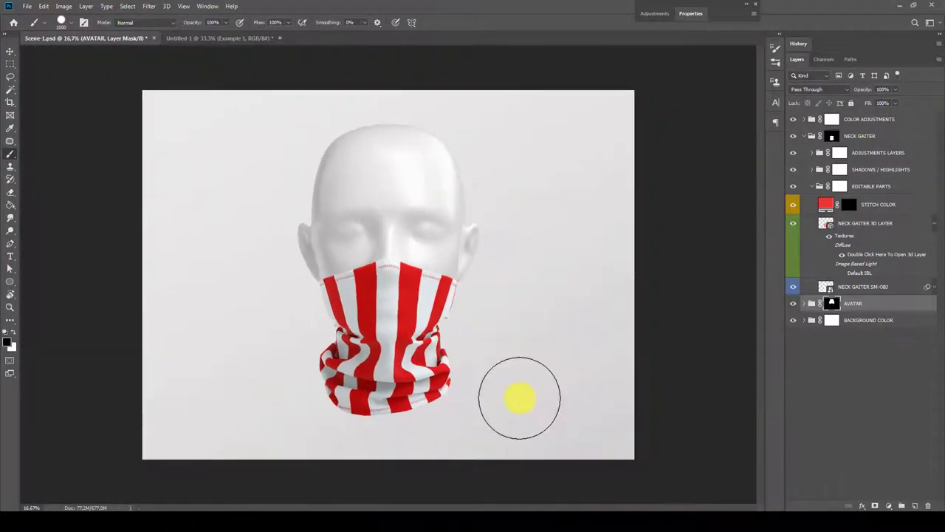
pyautogui.keyDown('ctrl'); pyautogui.click(401, 379); pyautogui.keyUp('ctrl')
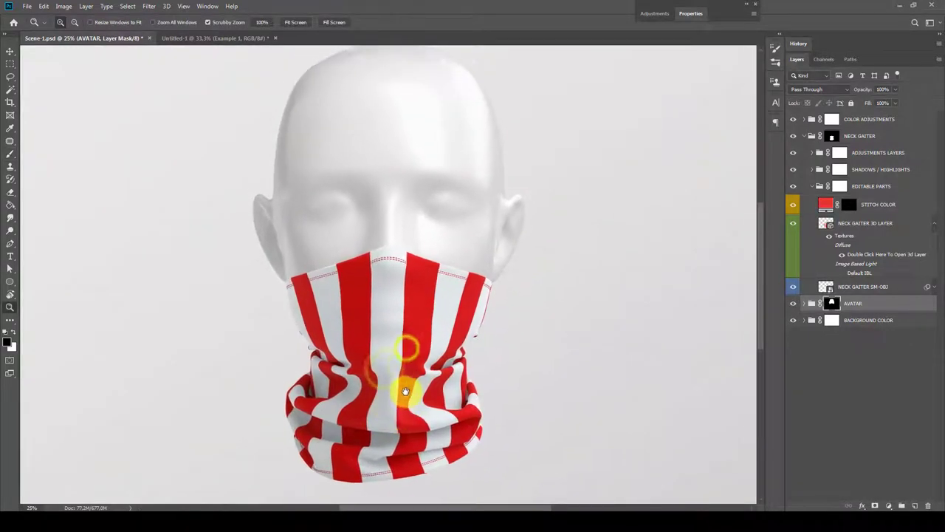
# Step: Centre the gaiter in view and hide the AVATAR group
pyautogui.moveTo(406, 391); pyautogui.dragTo(403, 377)
pyautogui.scroll(2, 418, 333)
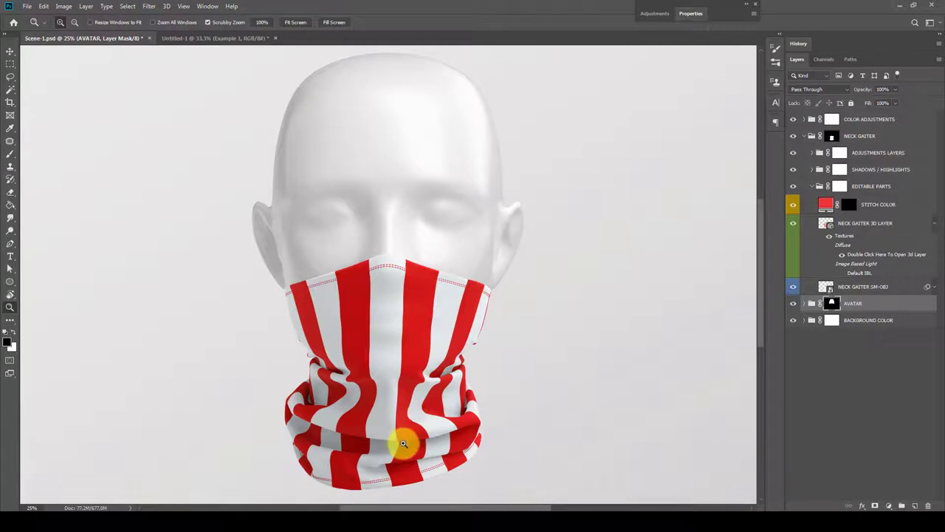
pyautogui.scroll(-5, 418, 402)
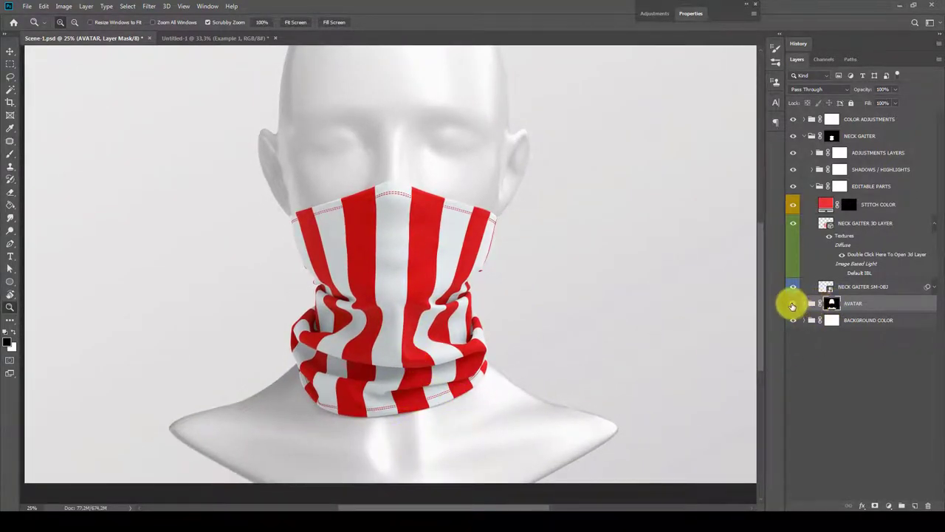
pyautogui.click(792, 304)
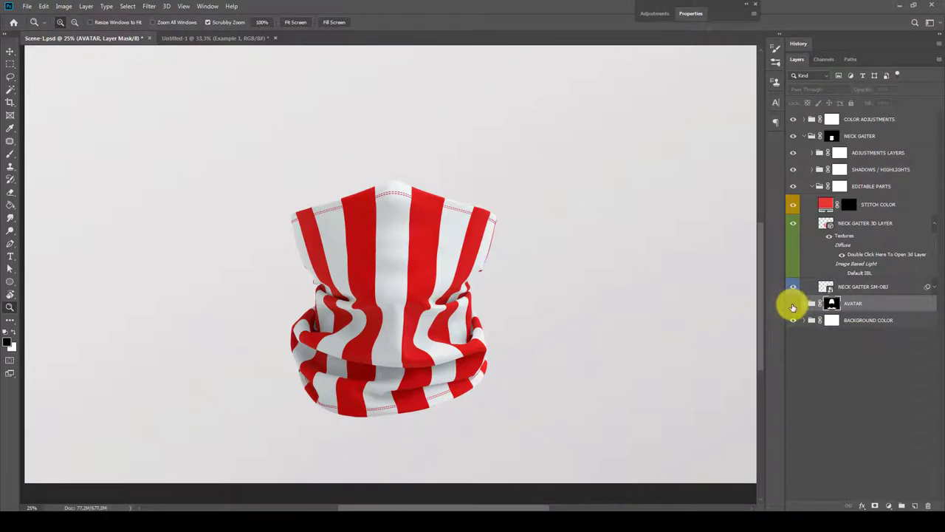
# Step: Open the background COLOR fill and preview red, green and magenta backgrounds
pyautogui.click(792, 304)
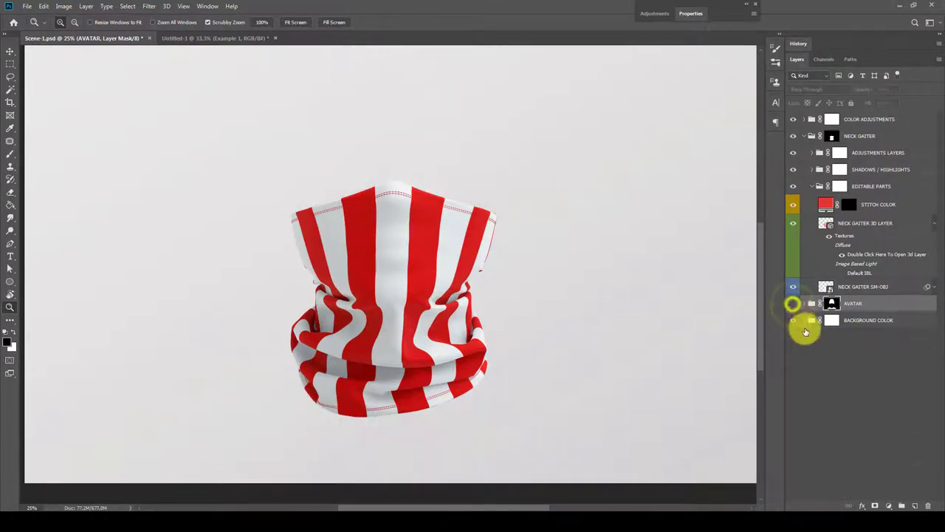
pyautogui.moveTo(795, 308); pyautogui.dragTo(818, 345)
pyautogui.doubleClick(817, 339)
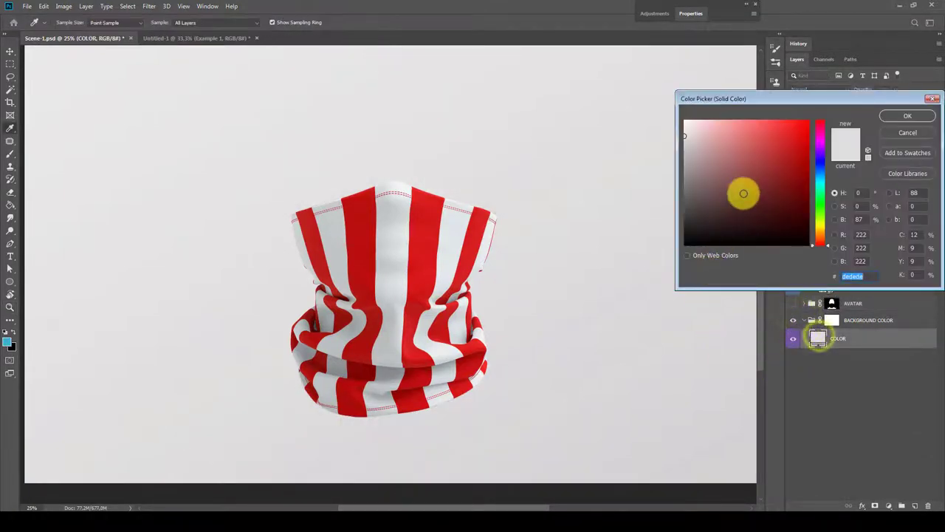
pyautogui.moveTo(727, 195)
pyautogui.mouseDown()
pyautogui.moveTo(753, 202)
pyautogui.moveTo(779, 170)
pyautogui.mouseUp()
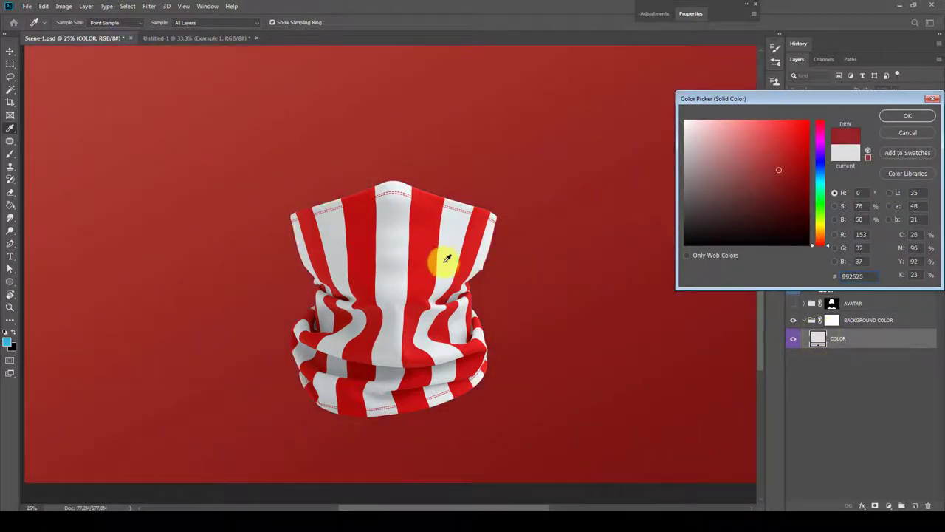
pyautogui.click(823, 203)
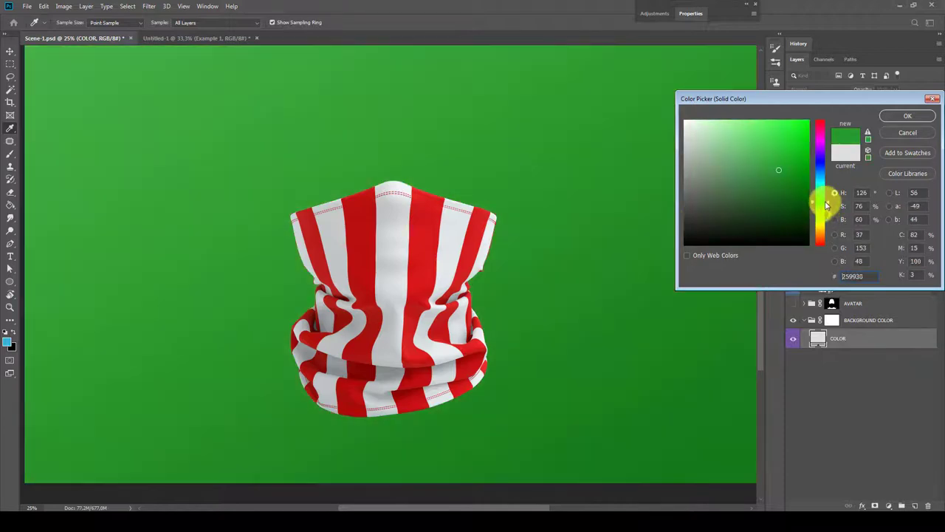
pyautogui.moveTo(827, 205); pyautogui.dragTo(834, 130)
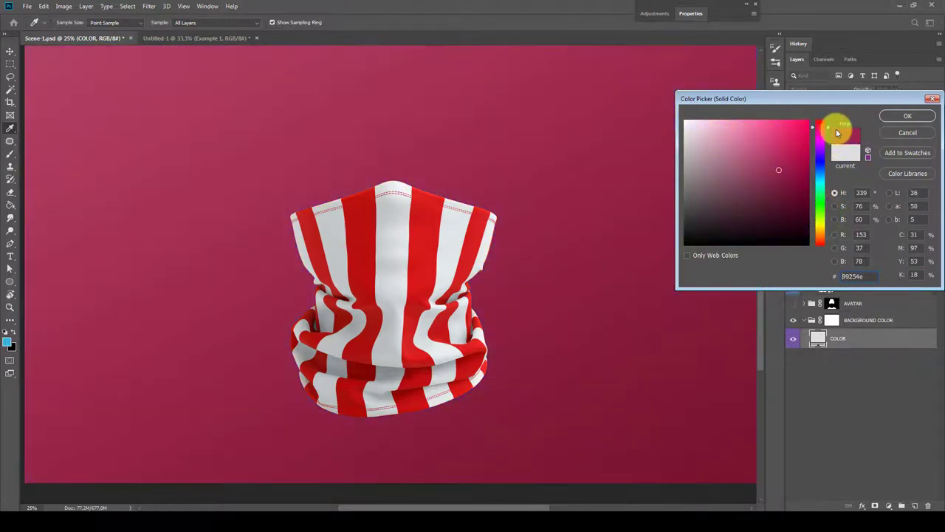
# Step: Cancel to keep the light grey background, show AVATAR, and collapse BACKGROUND COLOR
pyautogui.click(907, 132)
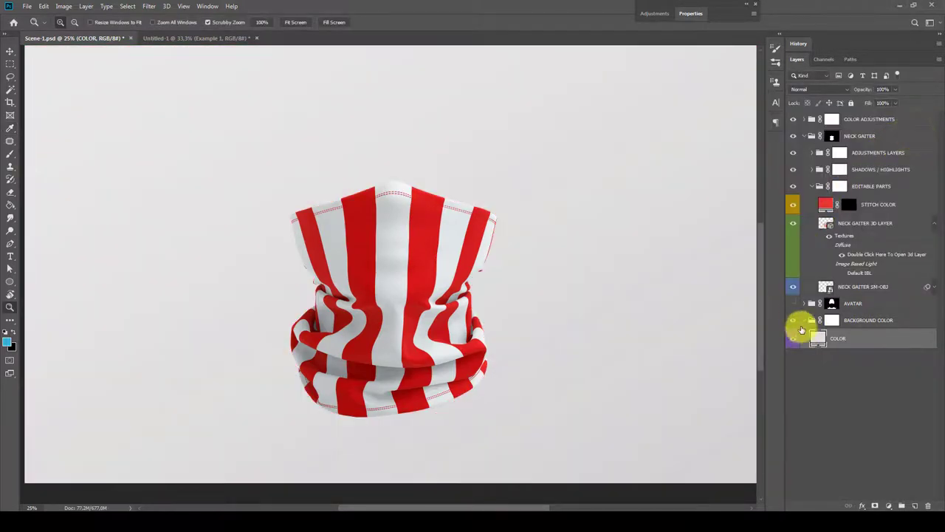
pyautogui.click(793, 303)
pyautogui.click(812, 320)
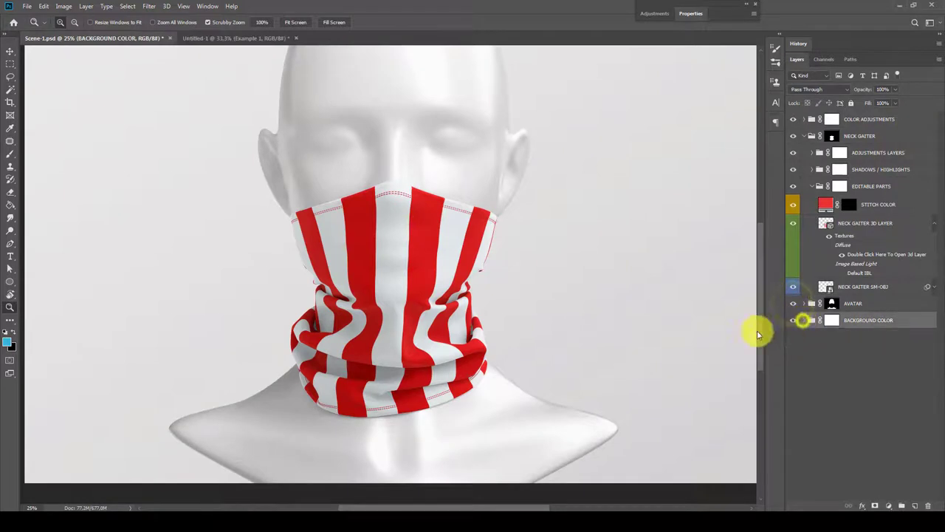
# Step: Zoom in, fold up EDITABLE PARTS, toggle COLOR ADJUSTMENTS visibility, and select ADJUSTMENTS LAYERS
pyautogui.click(425, 283)
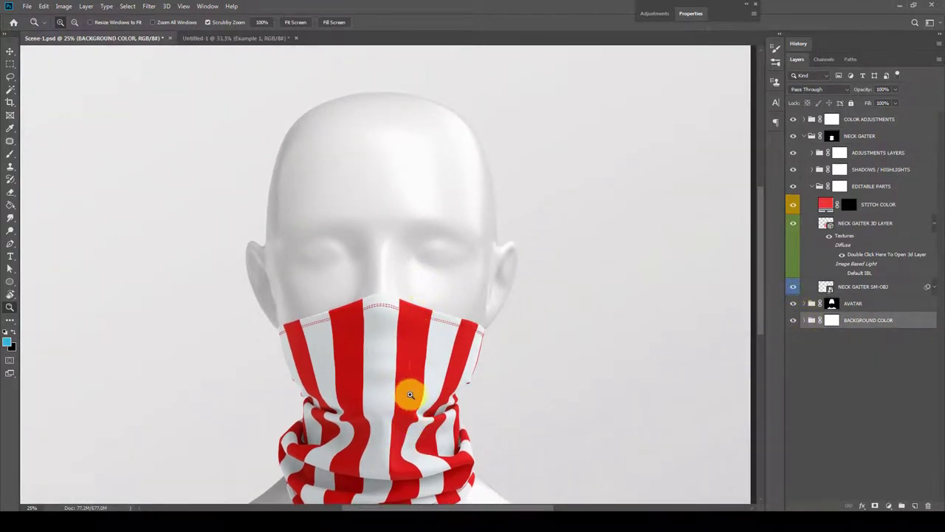
pyautogui.scroll(-2, 392, 401)
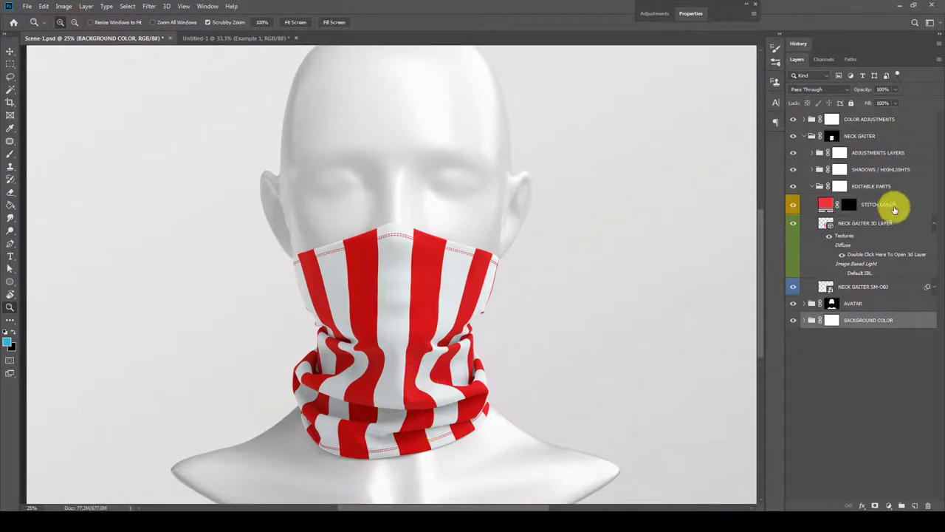
pyautogui.click(875, 188)
pyautogui.click(812, 186)
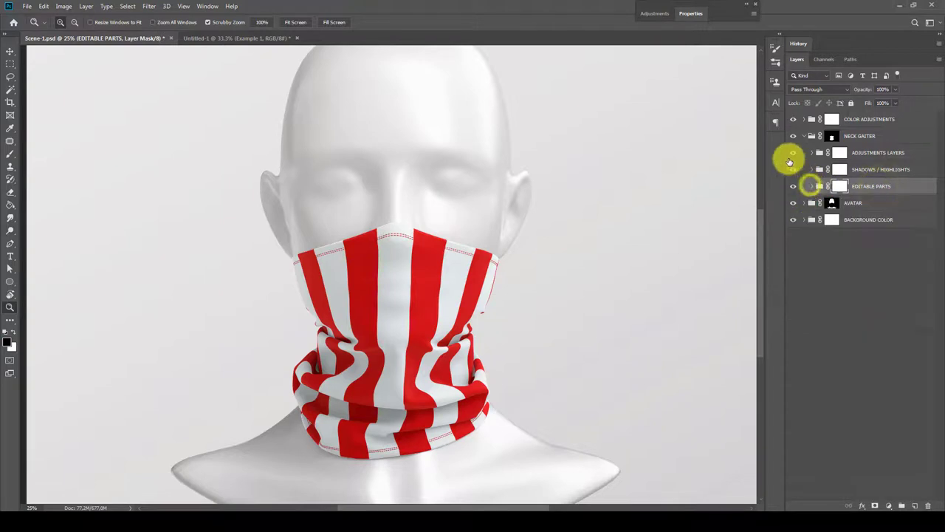
pyautogui.click(792, 120)
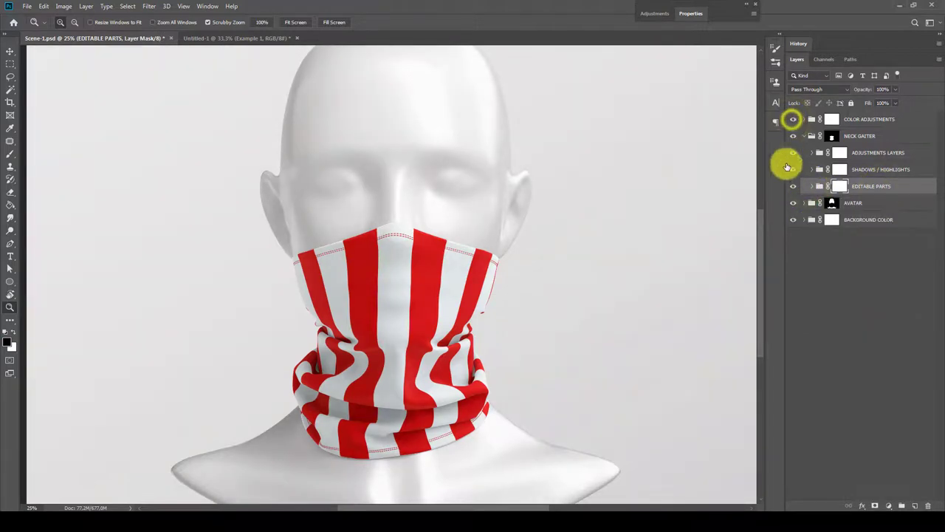
pyautogui.click(867, 153)
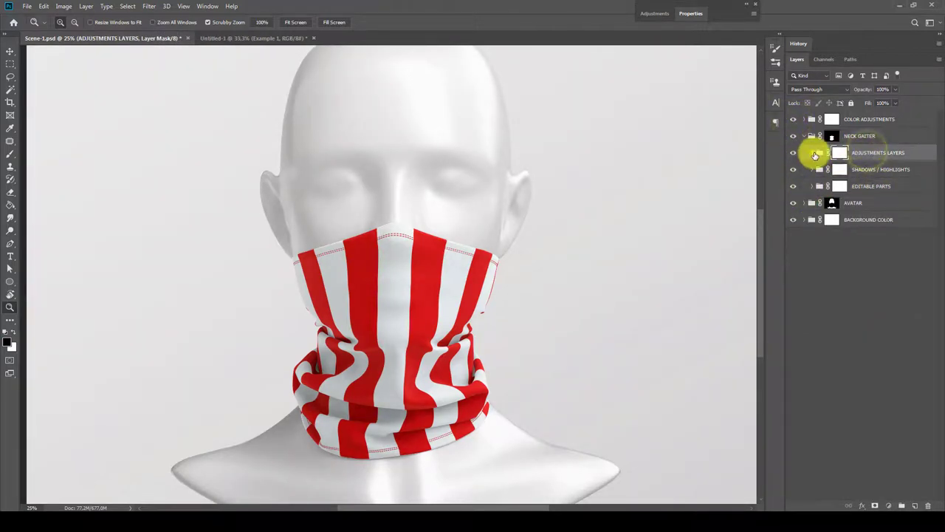
# Step: Open Hue/Saturation 1, preview a pink hue, then set Hue back to 0
pyautogui.click(812, 153)
pyautogui.doubleClick(825, 175)
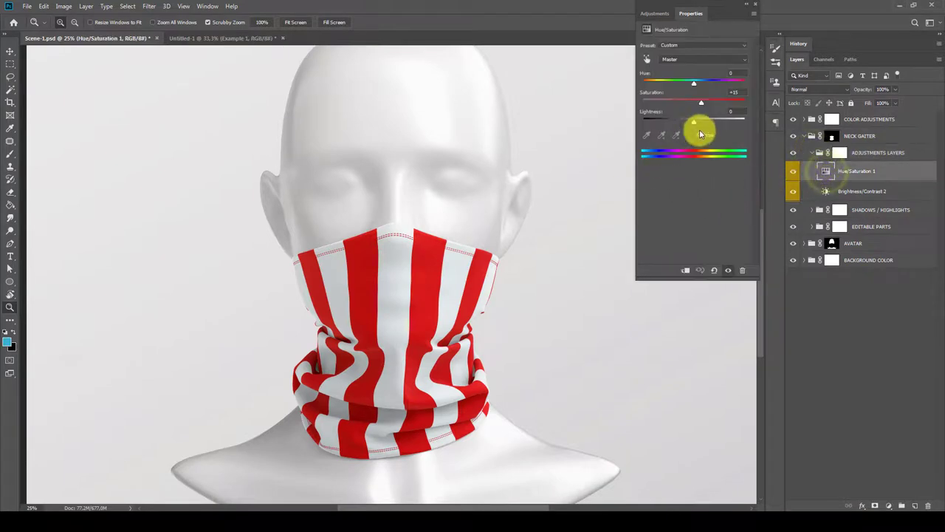
pyautogui.moveTo(694, 81)
pyautogui.mouseDown()
pyautogui.moveTo(678, 82)
pyautogui.moveTo(718, 81)
pyautogui.mouseUp()
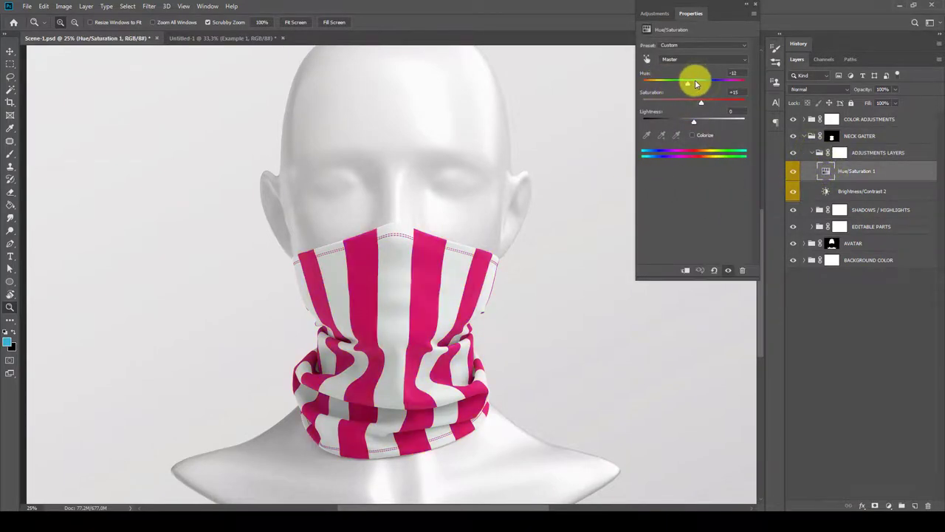
pyautogui.write('0')
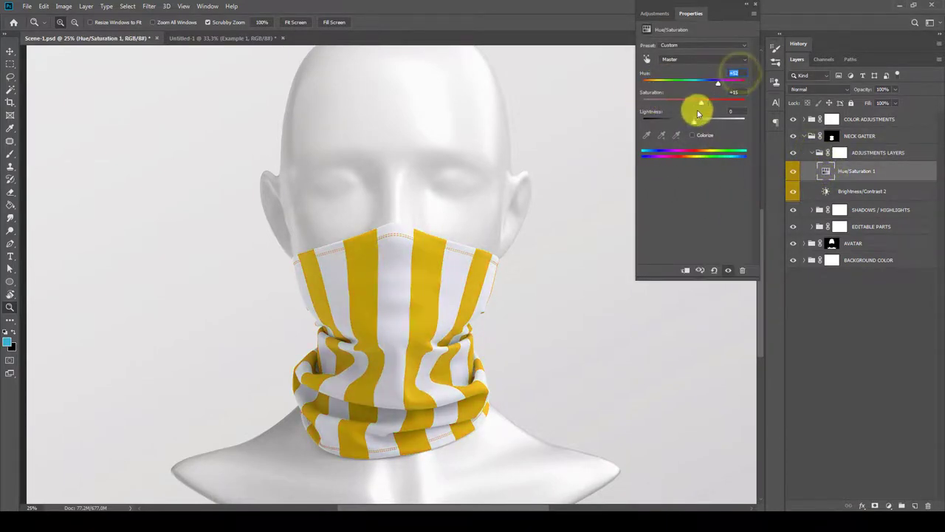
pyautogui.press('Return')
# Step: Set Hue/Saturation 1's Saturation to +15
pyautogui.moveTo(700, 102)
pyautogui.mouseDown()
pyautogui.moveTo(727, 106)
pyautogui.moveTo(711, 102)
pyautogui.mouseUp()
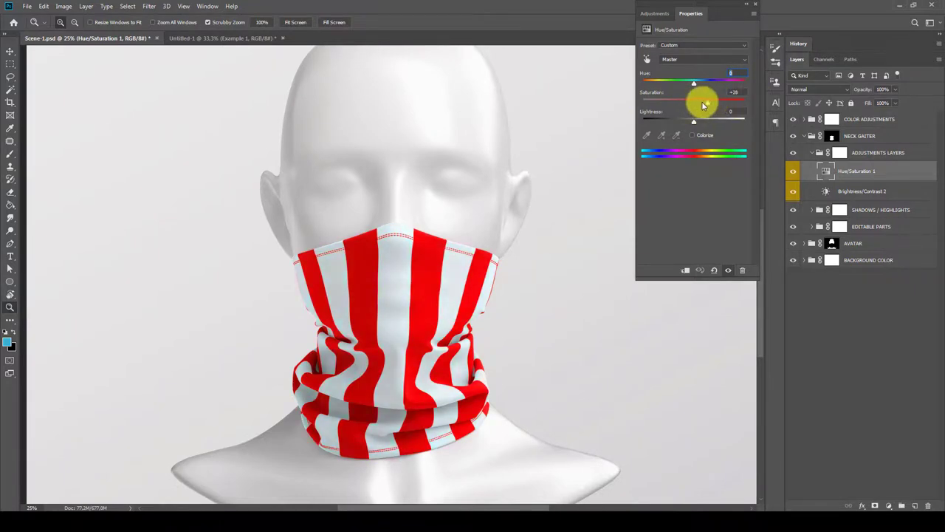
pyautogui.doubleClick(736, 91)
pyautogui.write('0')
pyautogui.press('Return')
pyautogui.write('15')
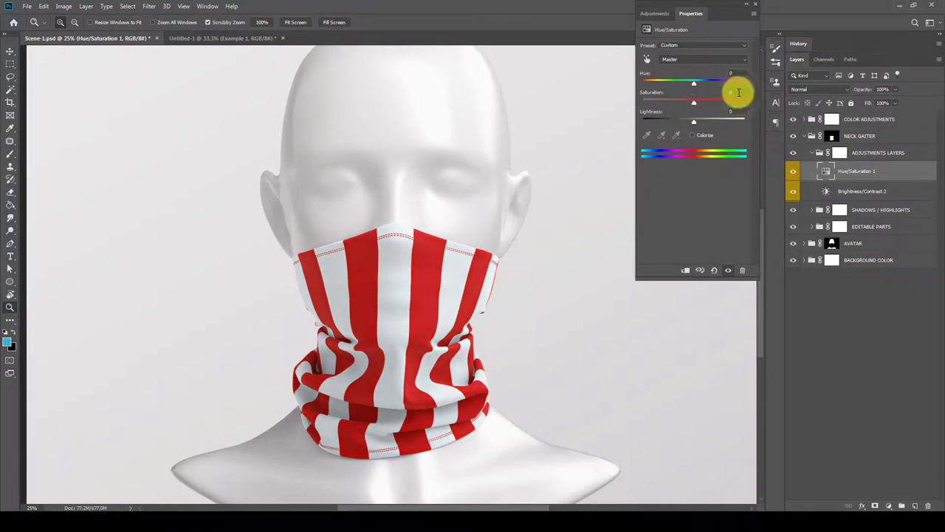
pyautogui.doubleClick(720, 13)
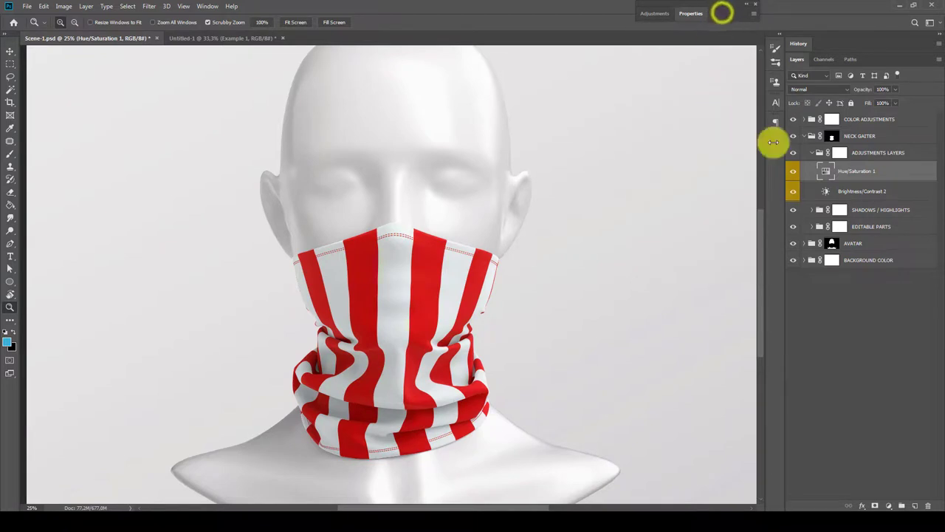
# Step: On Brightness/Contrast 2, enter Brightness 11 and drag Contrast down to -5
pyautogui.click(824, 191)
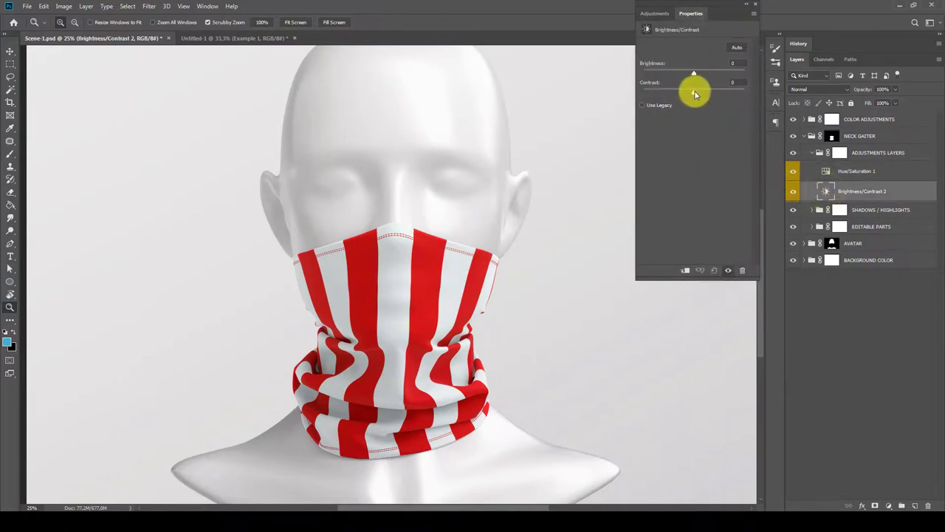
pyautogui.moveTo(694, 75)
pyautogui.mouseDown()
pyautogui.moveTo(705, 76)
pyautogui.moveTo(682, 75)
pyautogui.moveTo(700, 75)
pyautogui.mouseUp()
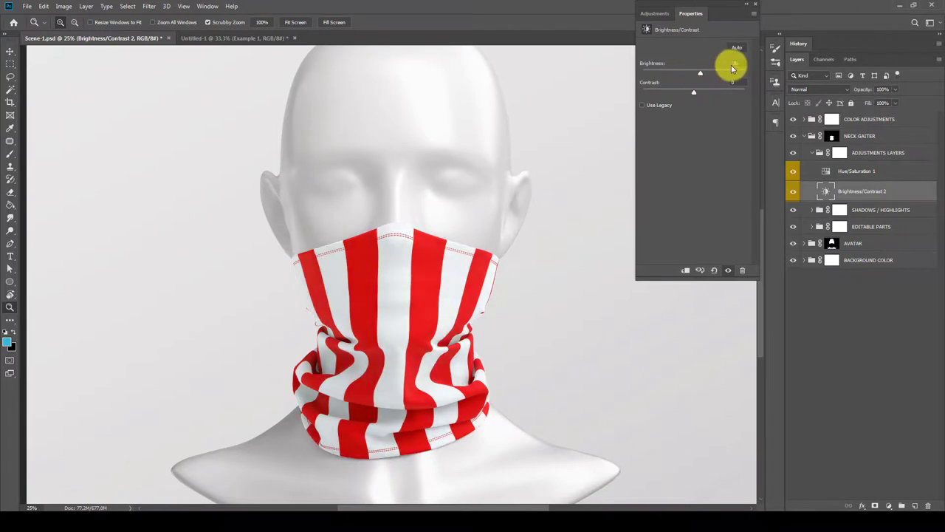
pyautogui.click(733, 65)
pyautogui.write('0')
pyautogui.write('11')
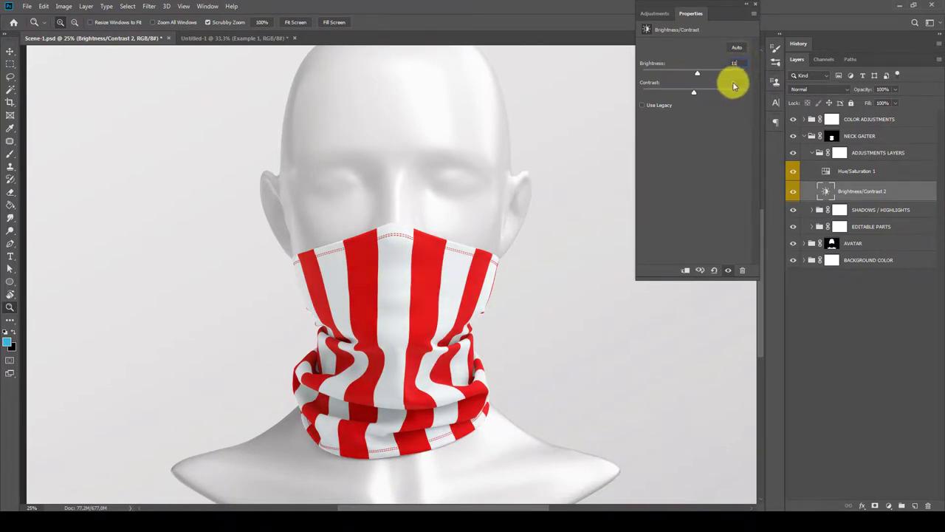
pyautogui.click(738, 81)
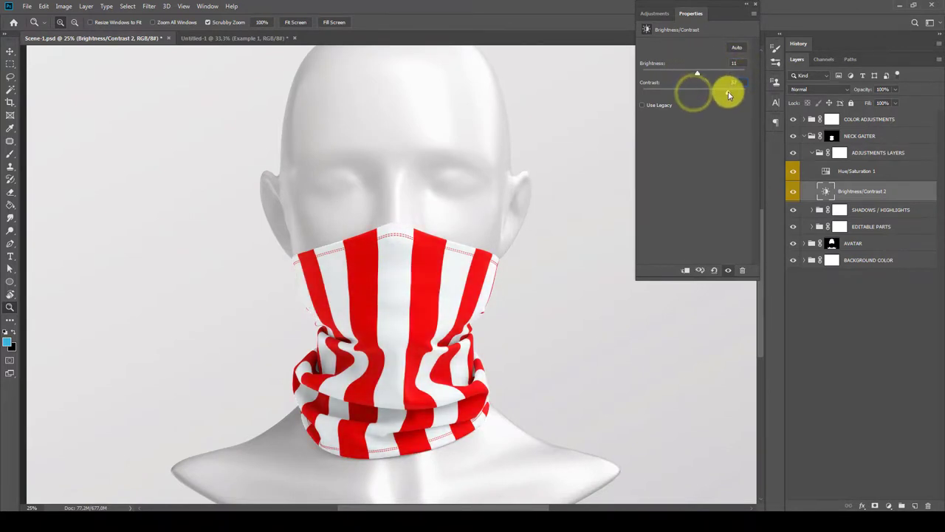
pyautogui.moveTo(694, 94)
pyautogui.mouseDown()
pyautogui.moveTo(667, 94)
pyautogui.moveTo(681, 91)
pyautogui.mouseUp()
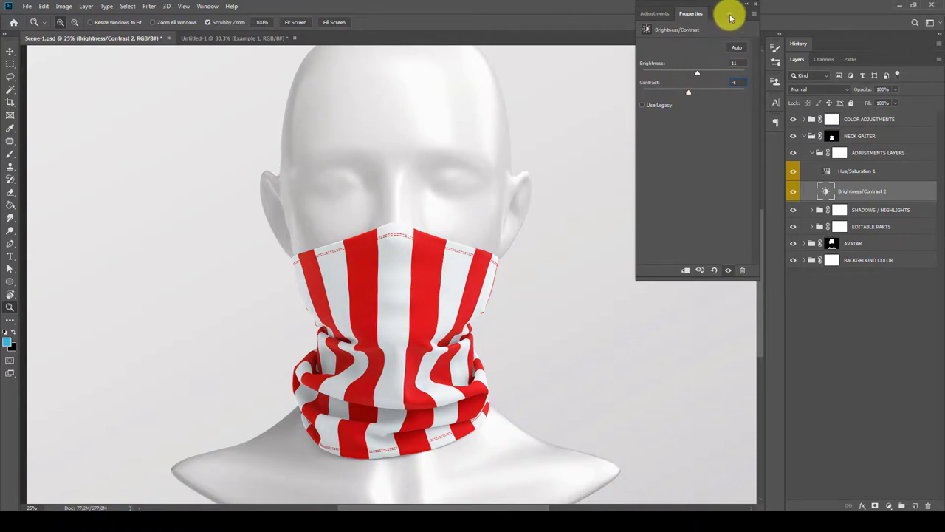
pyautogui.doubleClick(729, 14)
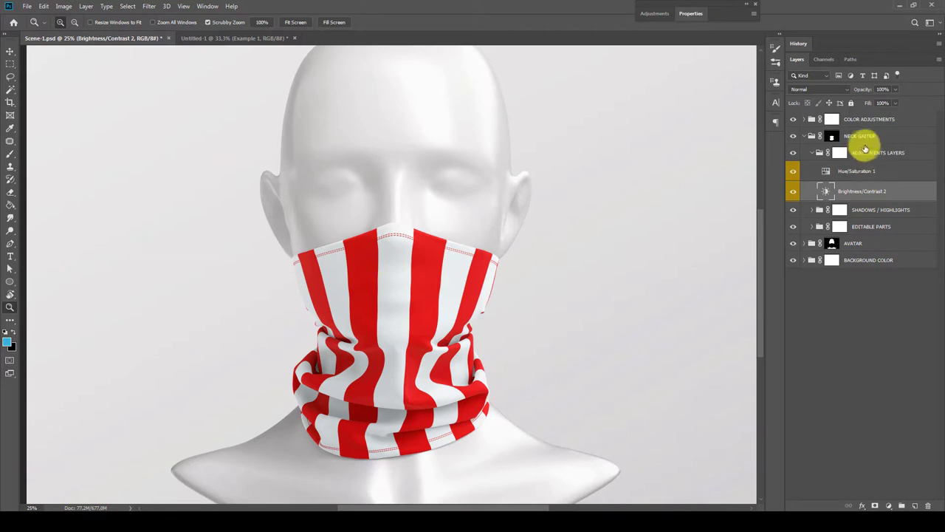
# Step: Select the ADJUSTMENTS LAYERS group and collapse it to hide its two adjustment layers
pyautogui.click(864, 151)
pyautogui.click(813, 152)
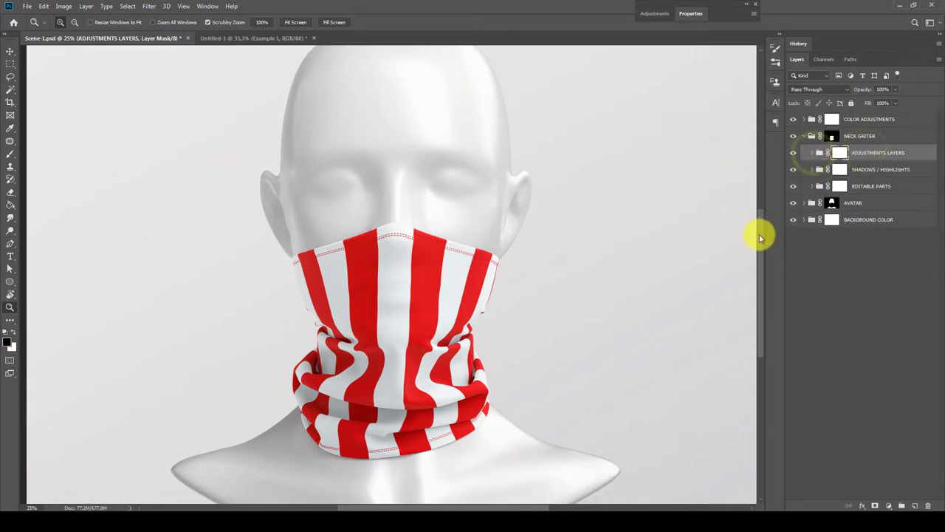